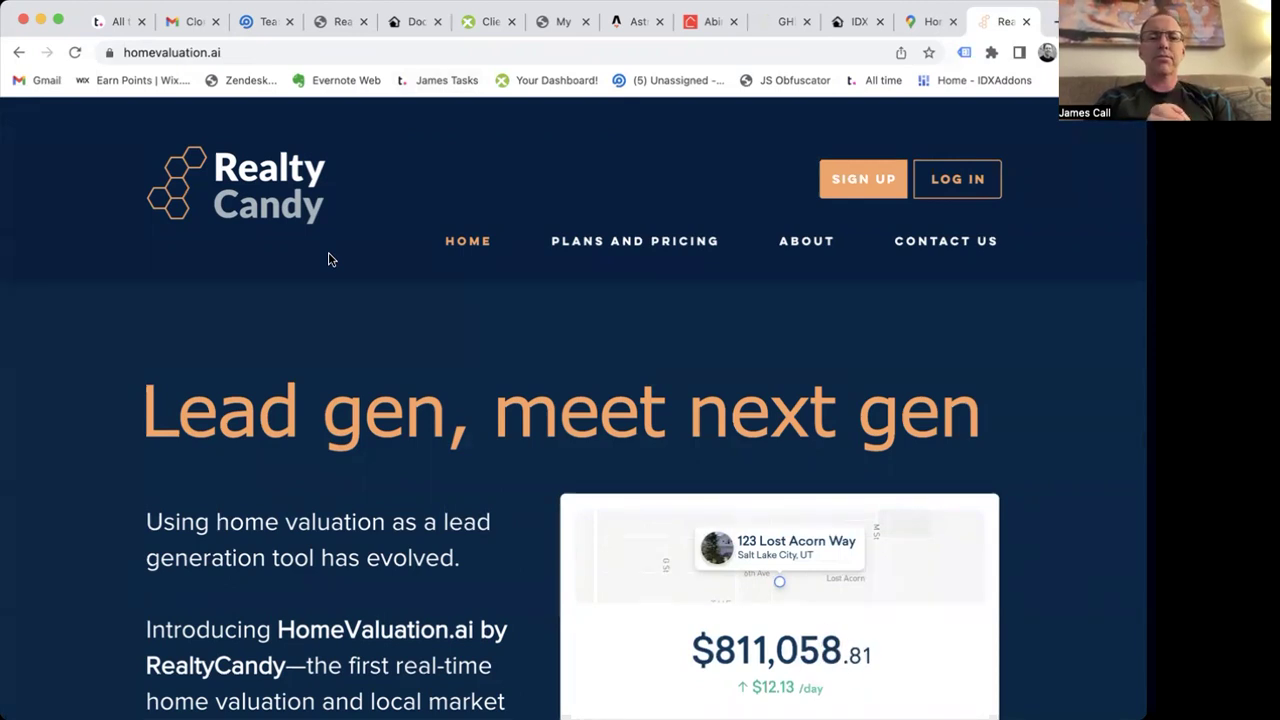
Scroll past the homepage features and lead sections to the Lite ($59), Team ($149) and Enterprise pricing cards.
scroll(331, 259, down, 2)
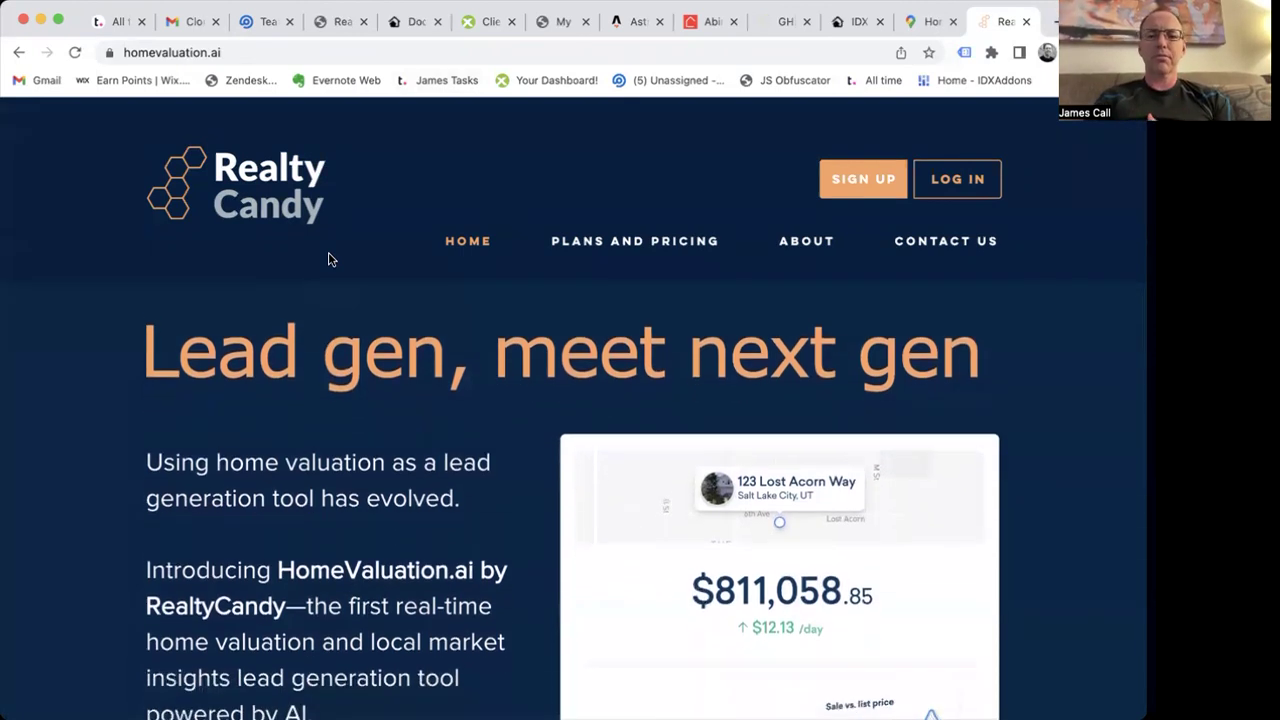
scroll(331, 259, down, 1)
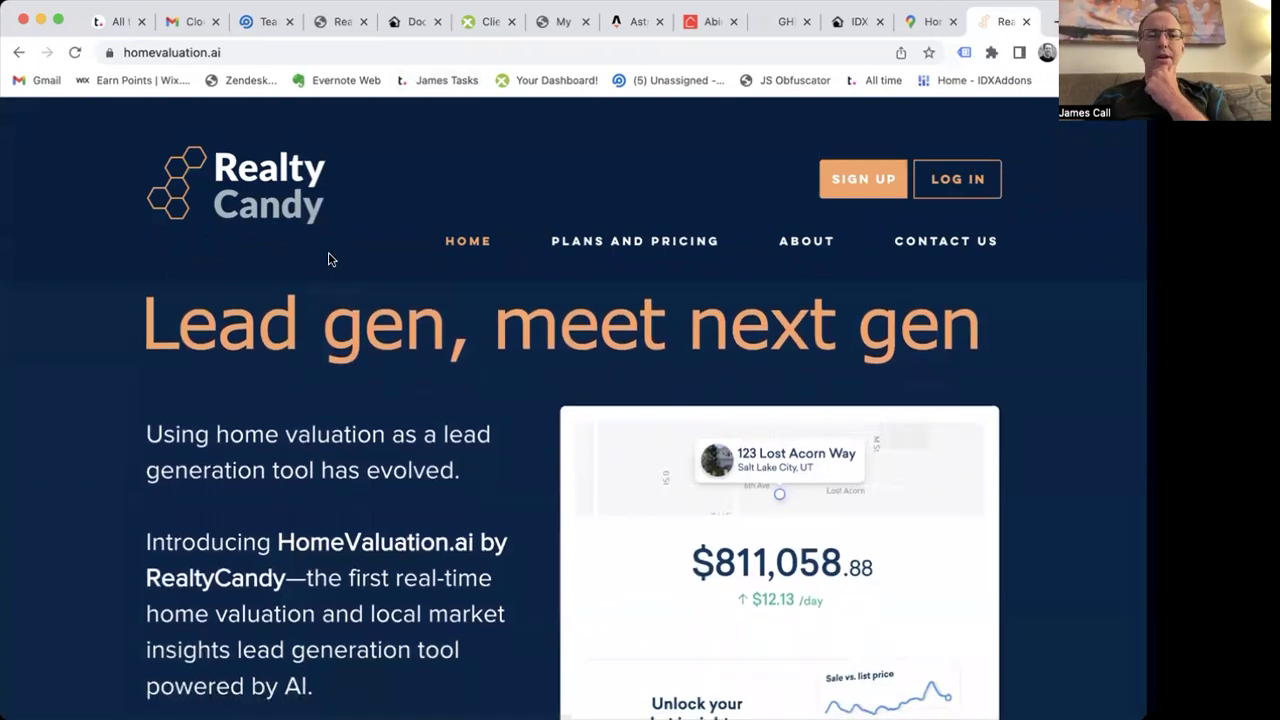
scroll(331, 259, down, 2)
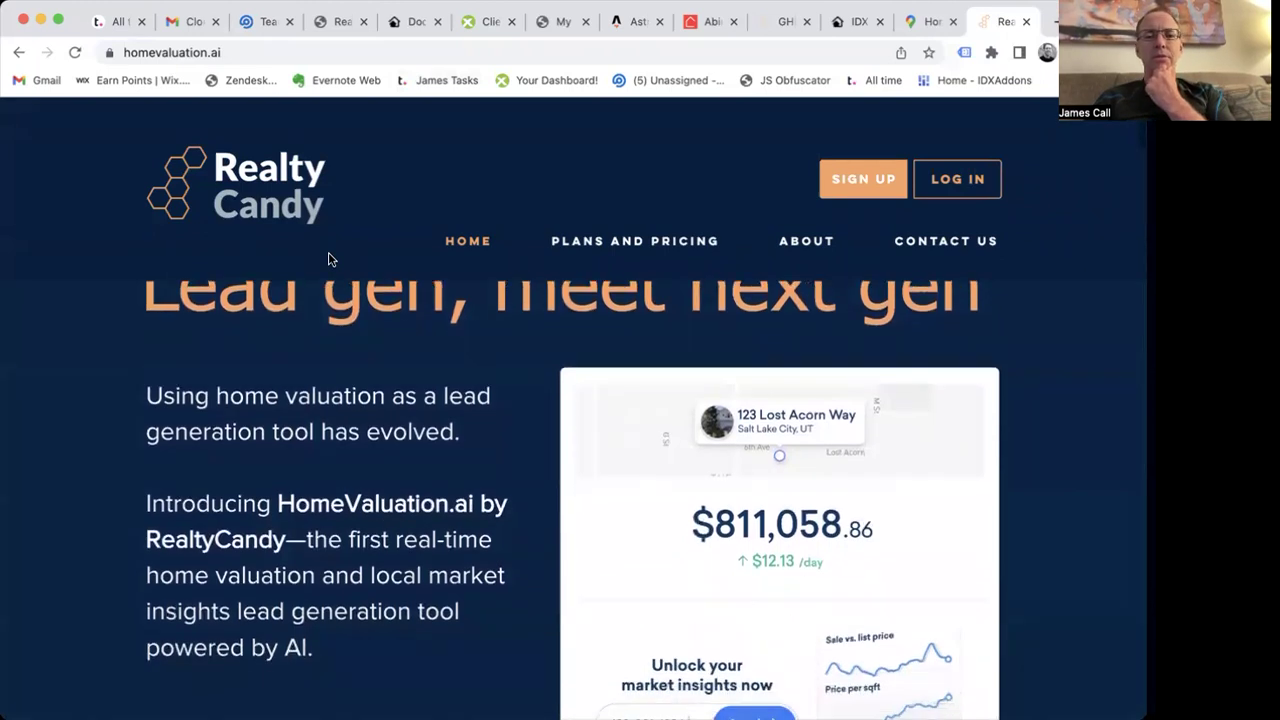
scroll(331, 259, down, 3)
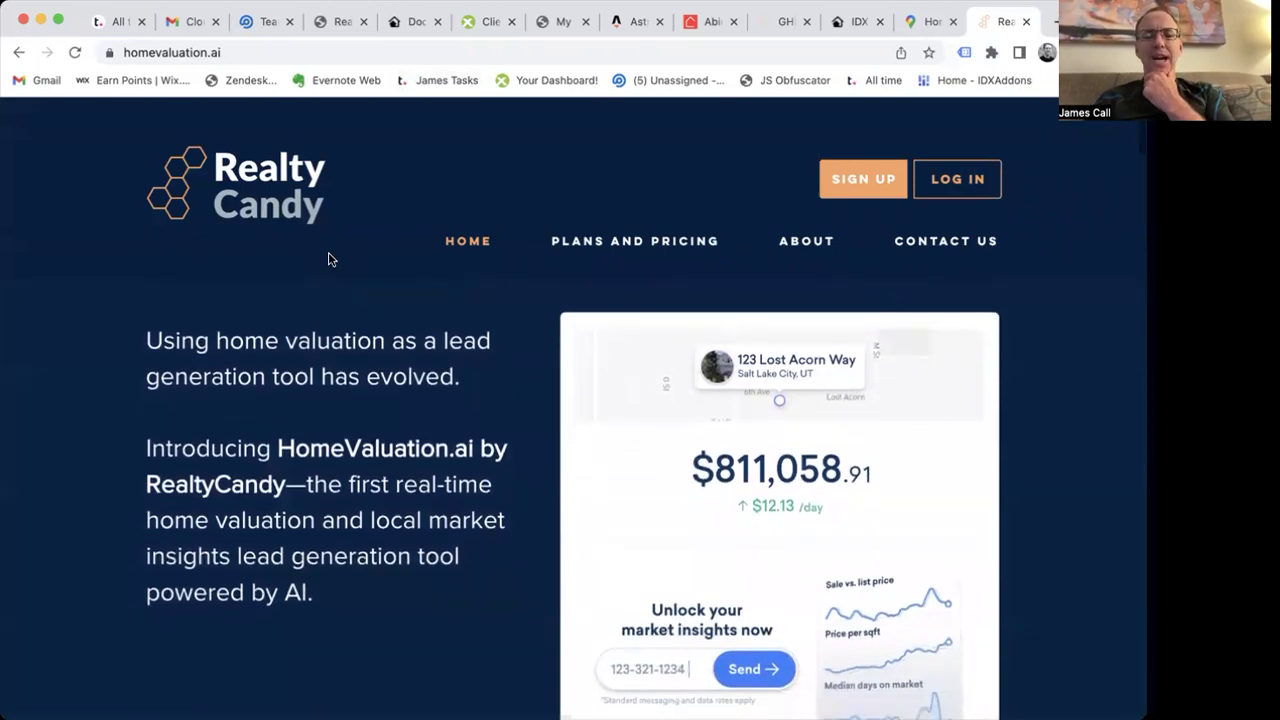
scroll(331, 259, down, 5)
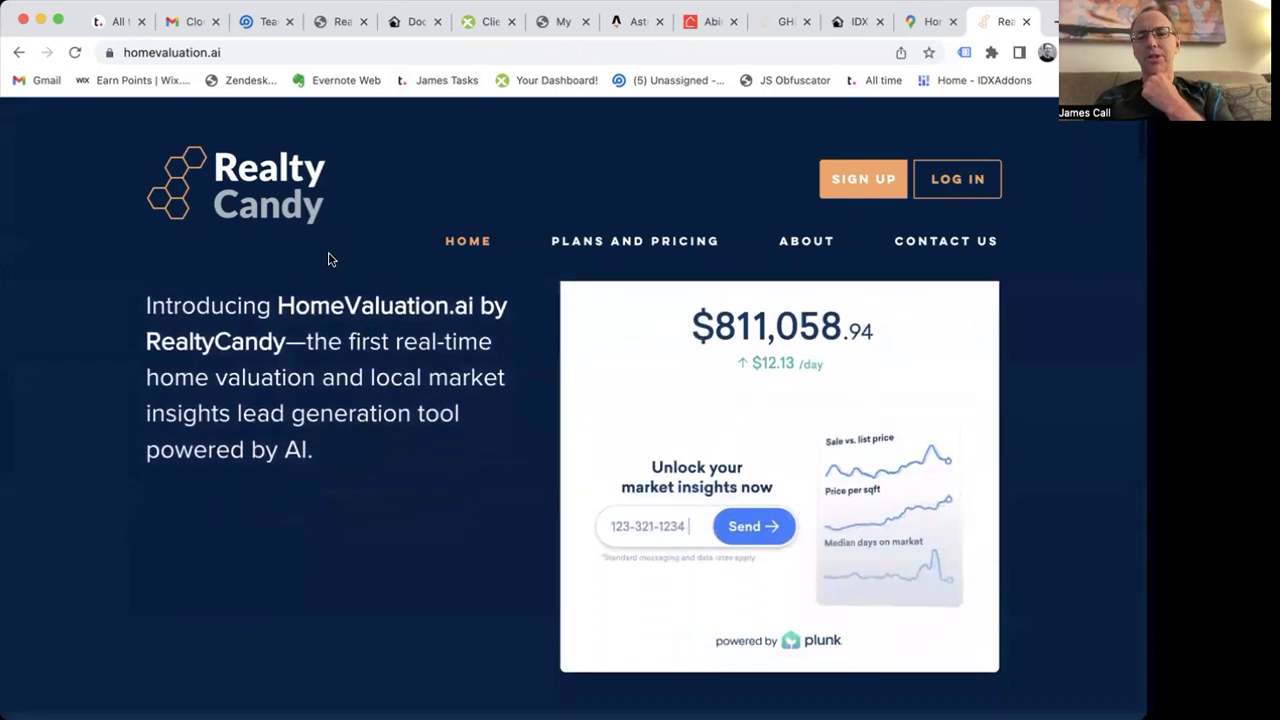
scroll(331, 259, up, 3)
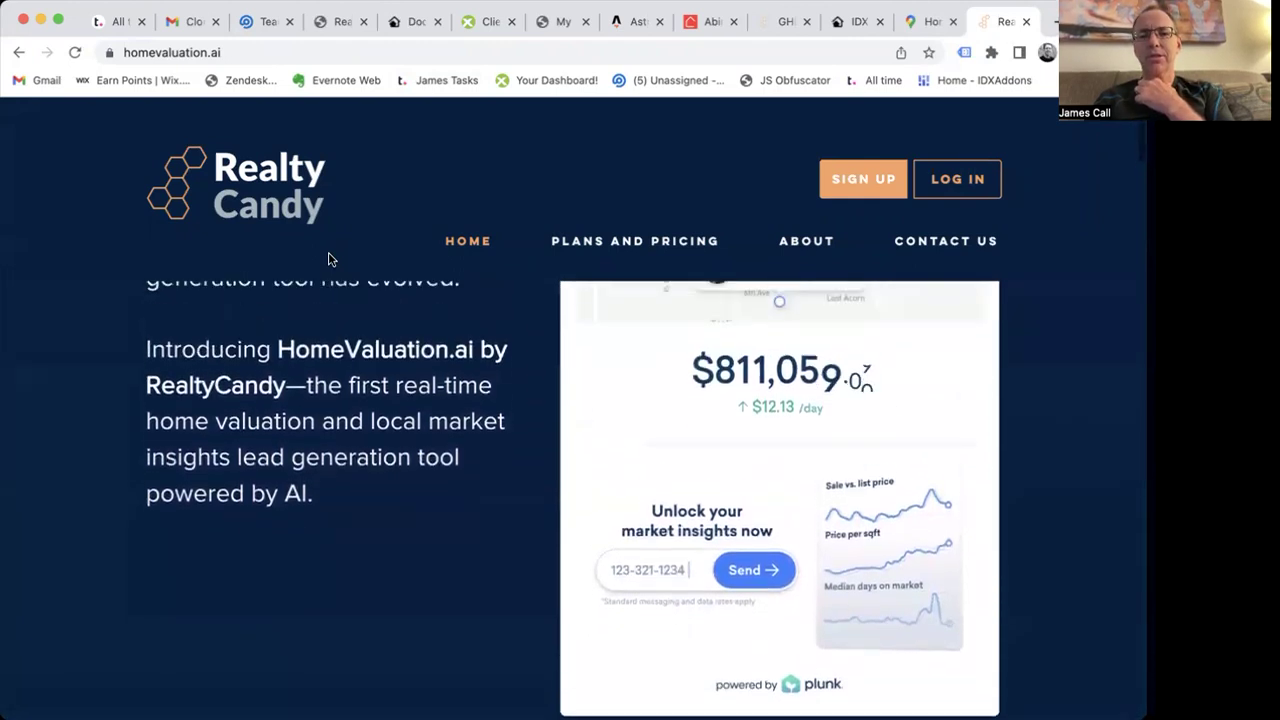
scroll(331, 259, up, 3)
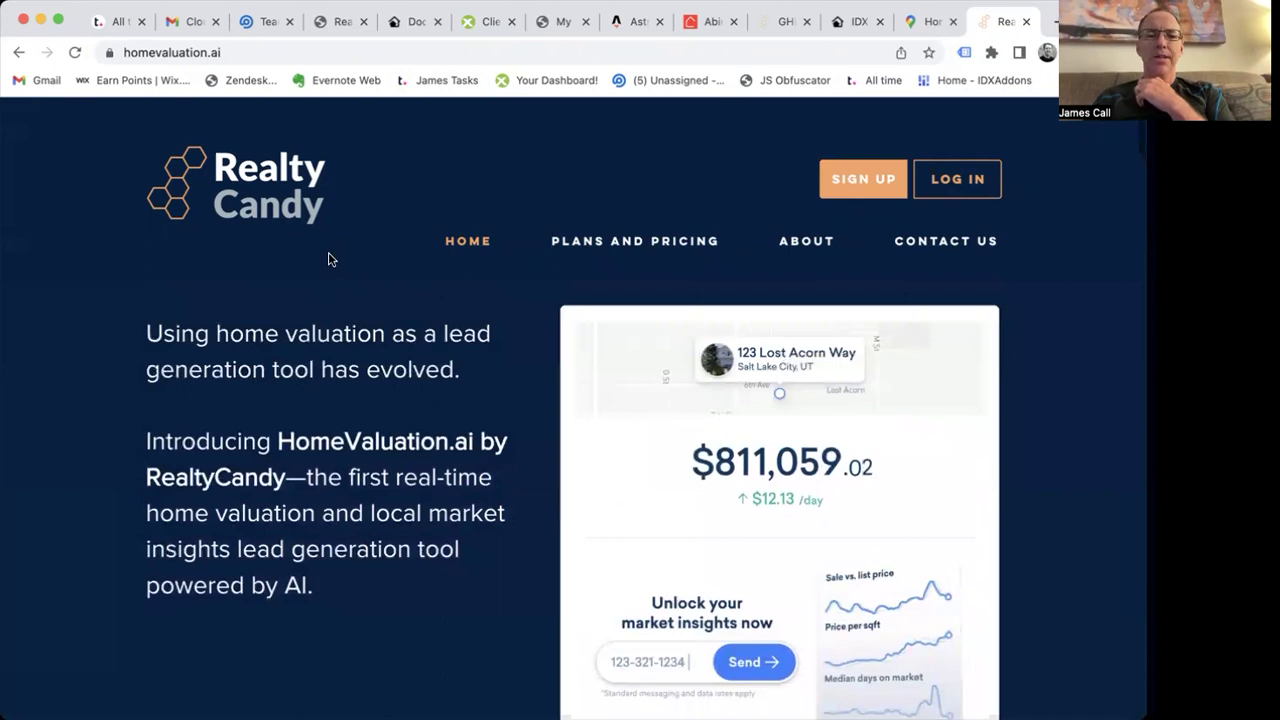
scroll(331, 259, down, 1)
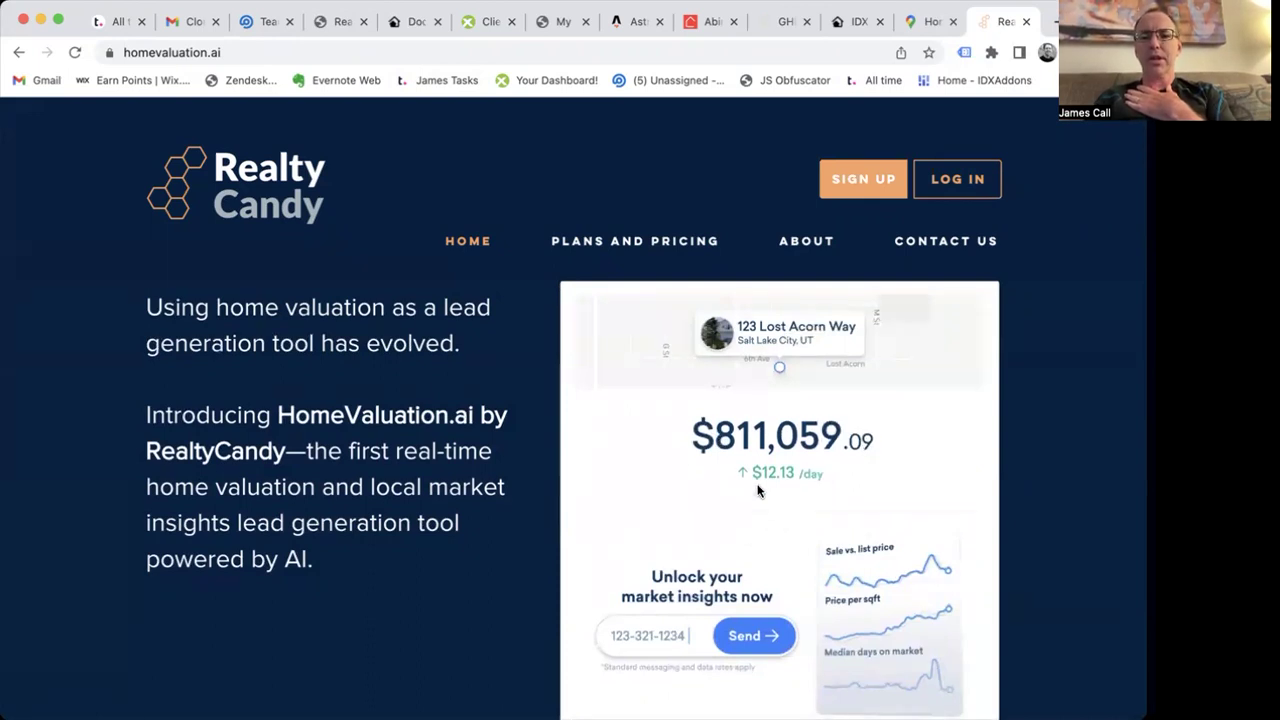
scroll(757, 490, down, 5)
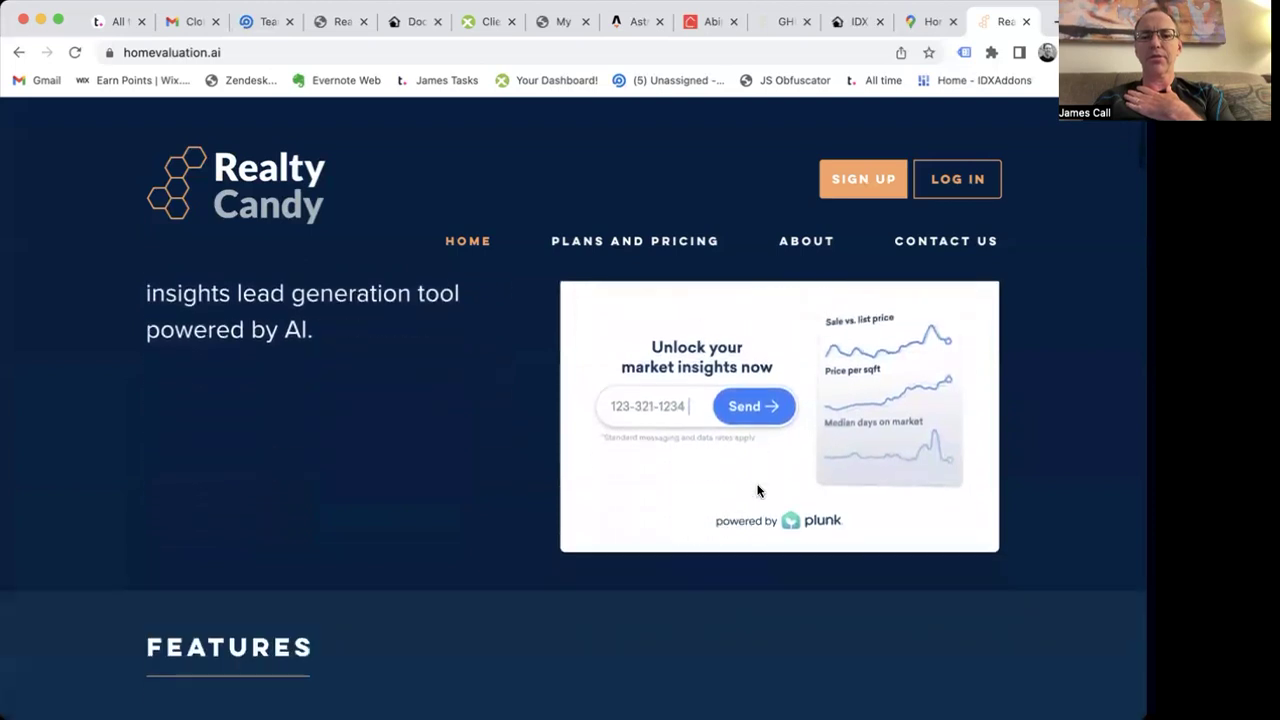
scroll(757, 490, down, 10)
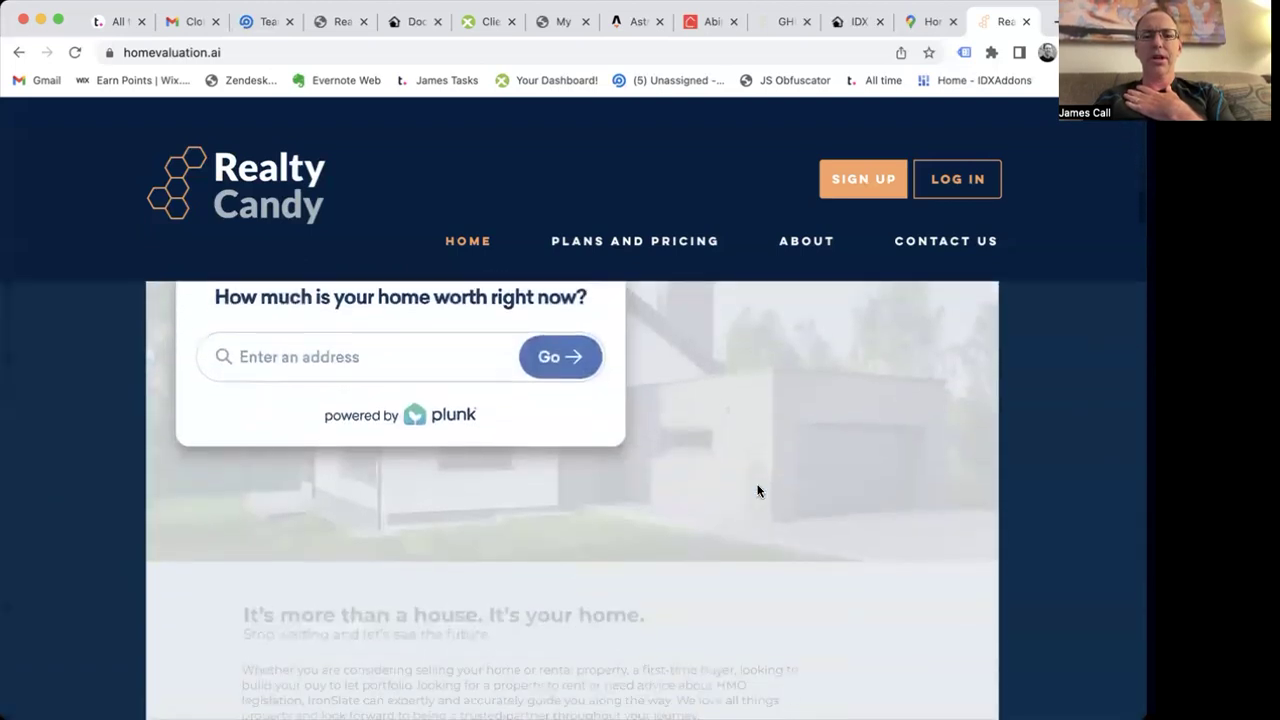
scroll(757, 490, up, 2)
scroll(757, 490, down, 5)
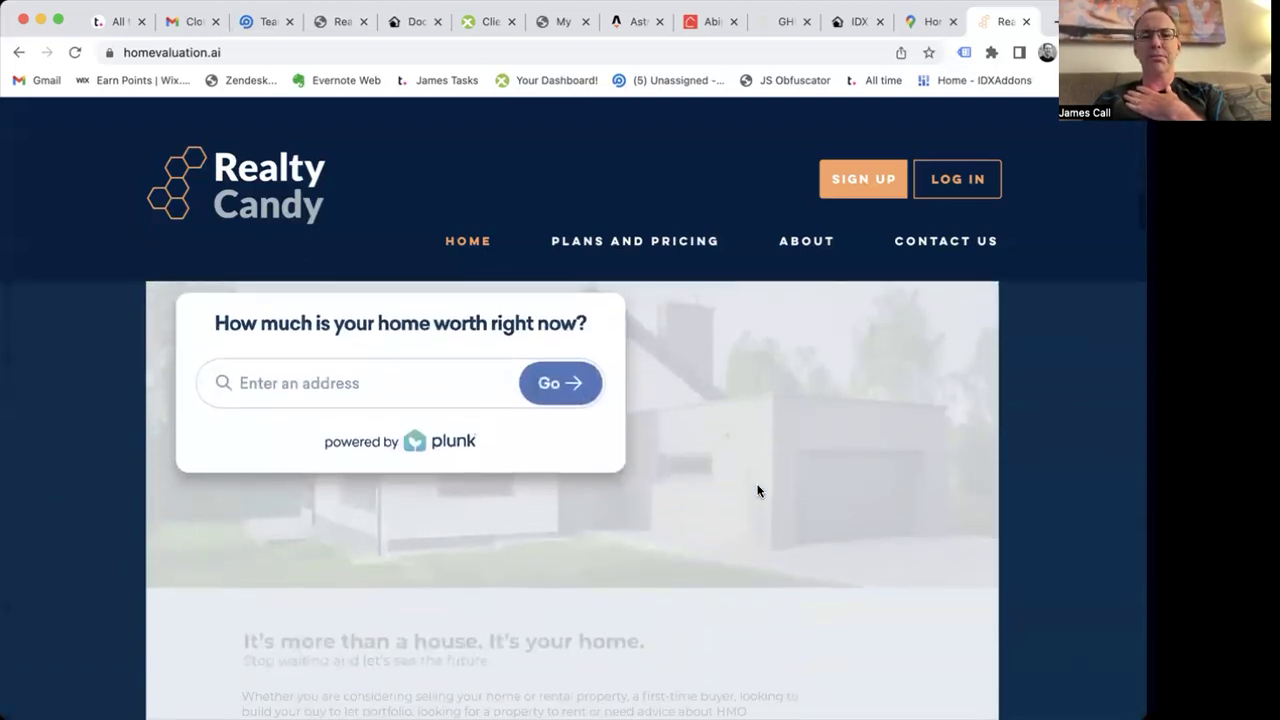
scroll(757, 490, down, 3)
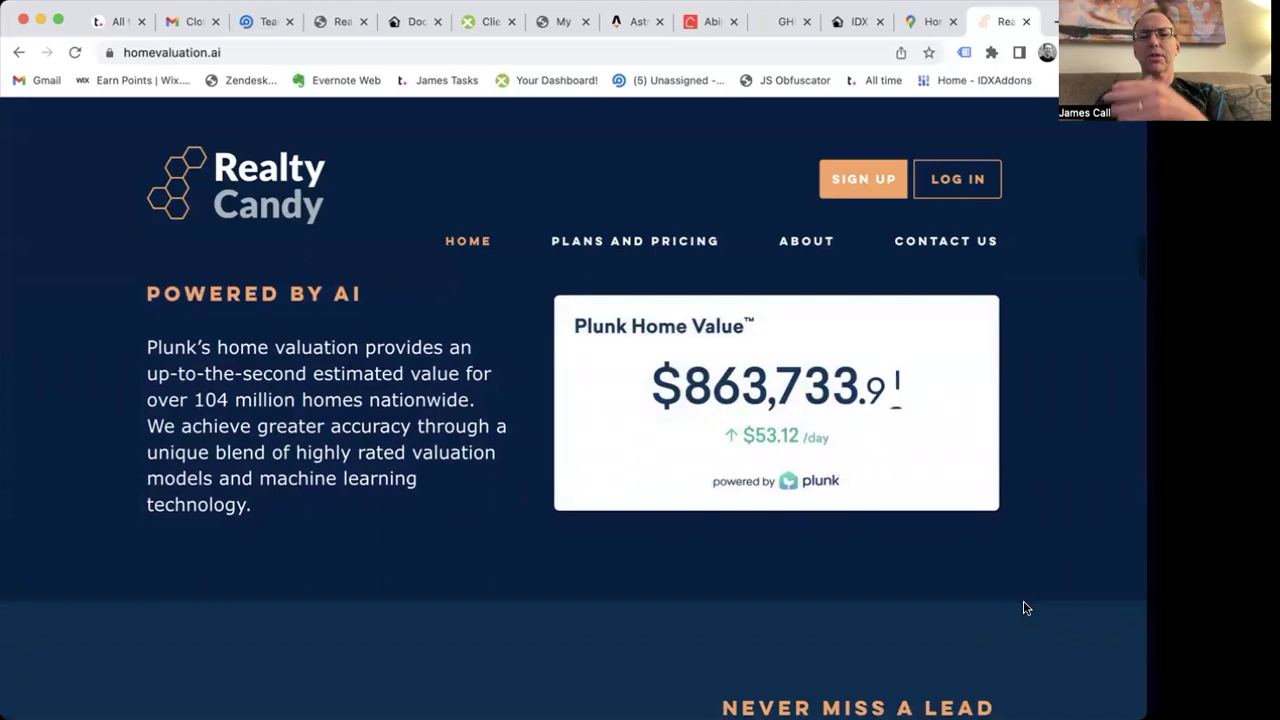
scroll(1024, 607, down, 1)
scroll(1024, 607, down, 10)
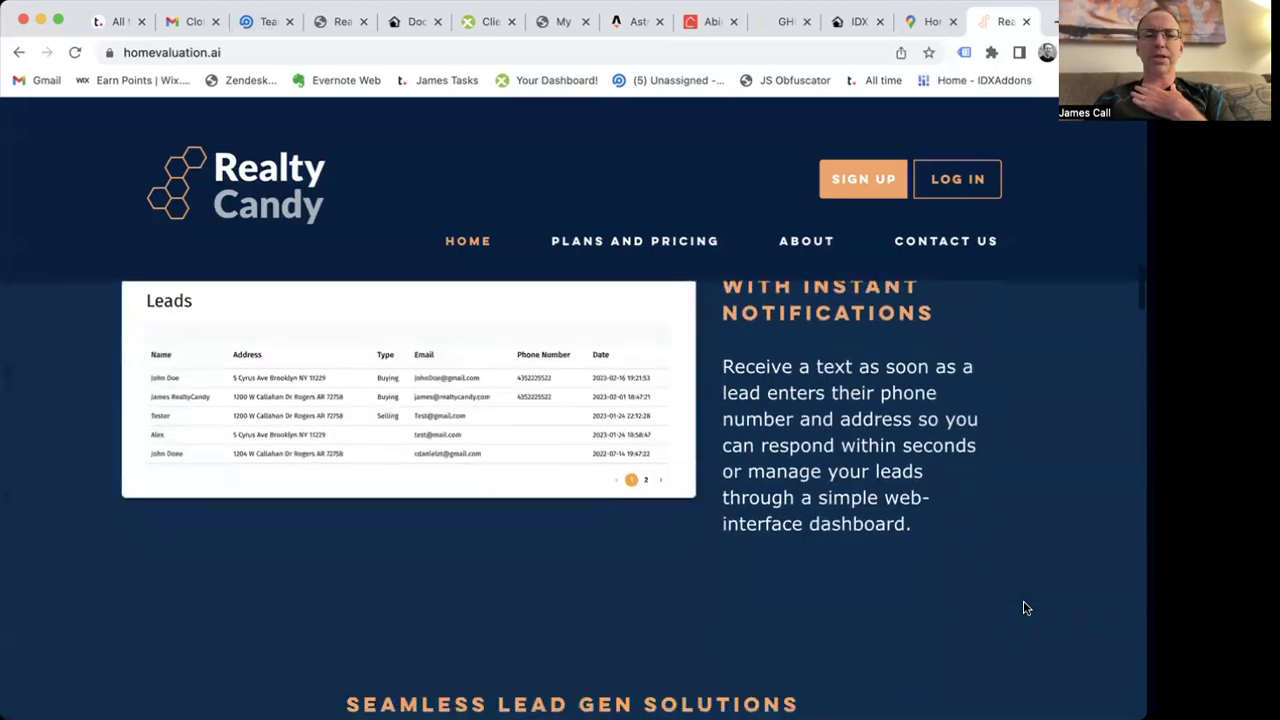
scroll(1024, 607, down, 10)
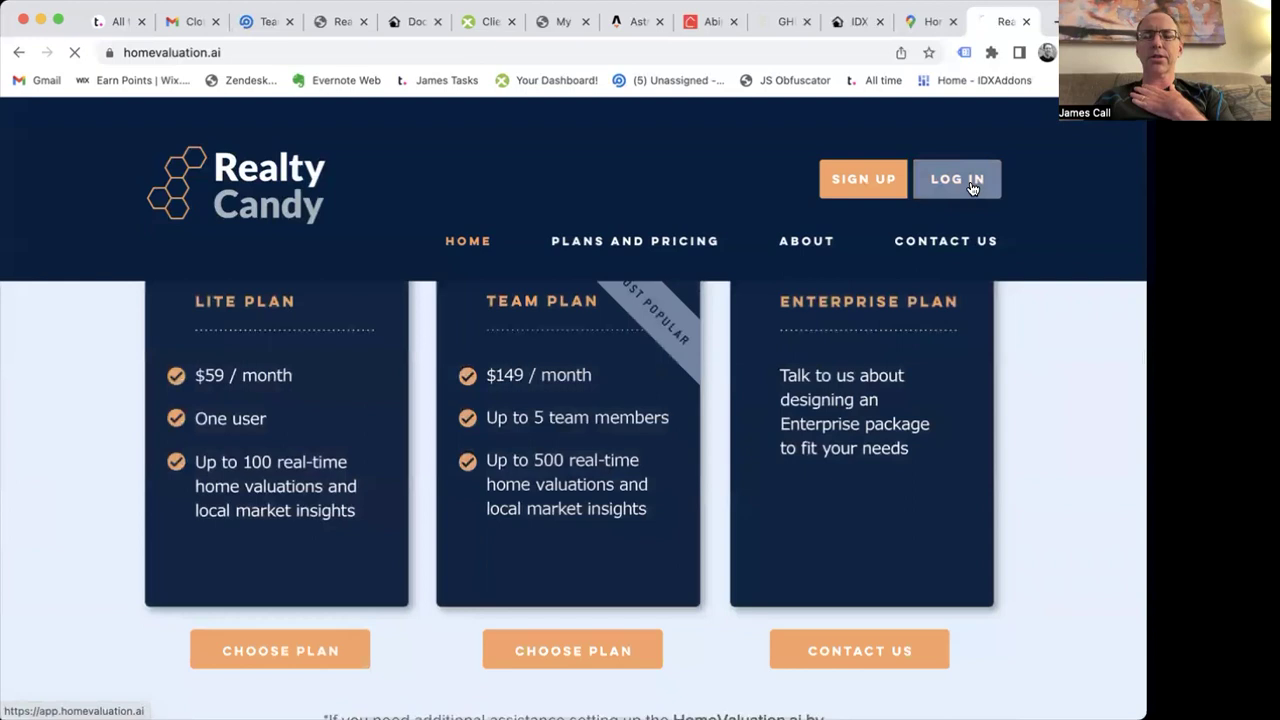
Log in and select the verified widget embed code on the Settings page.
click(971, 186)
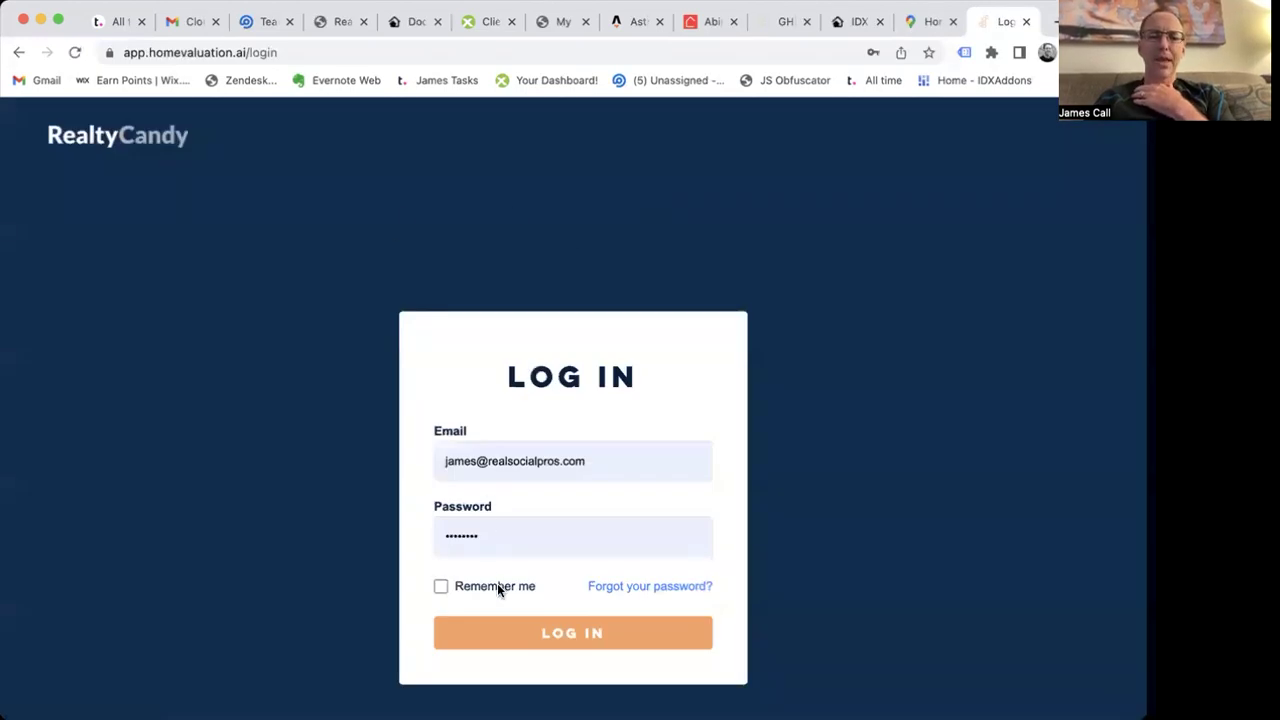
click(538, 629)
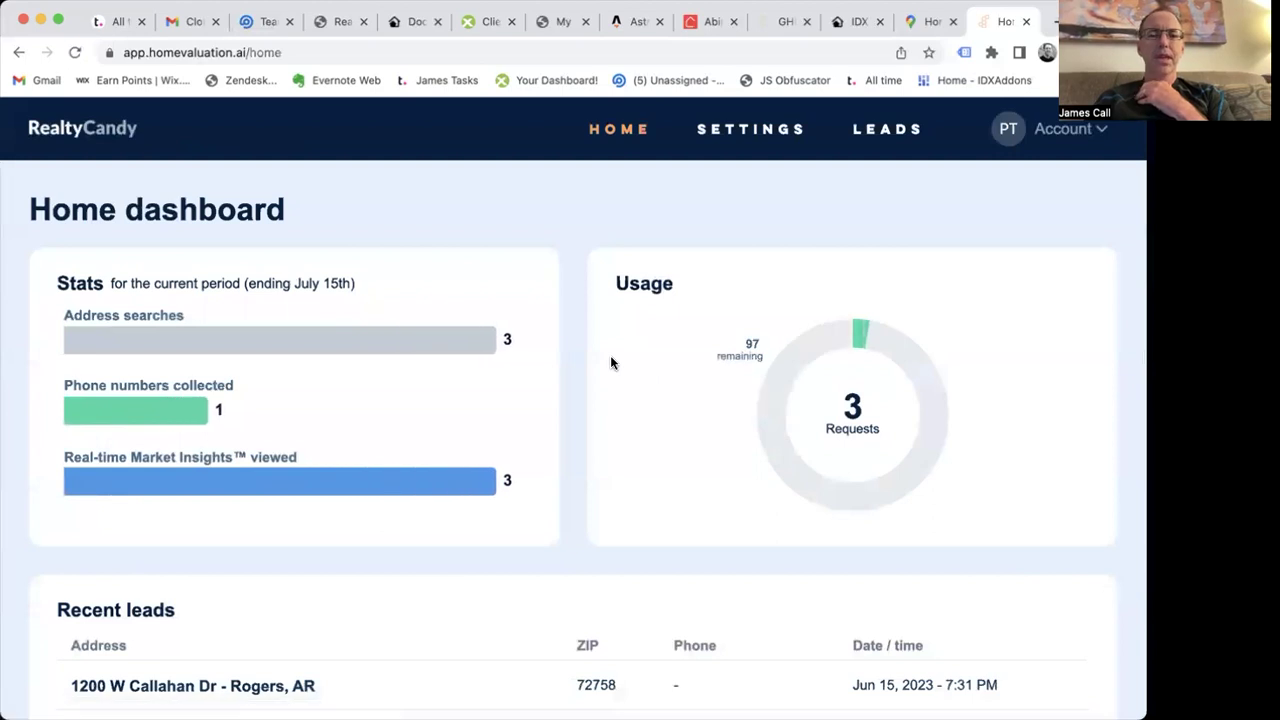
click(752, 132)
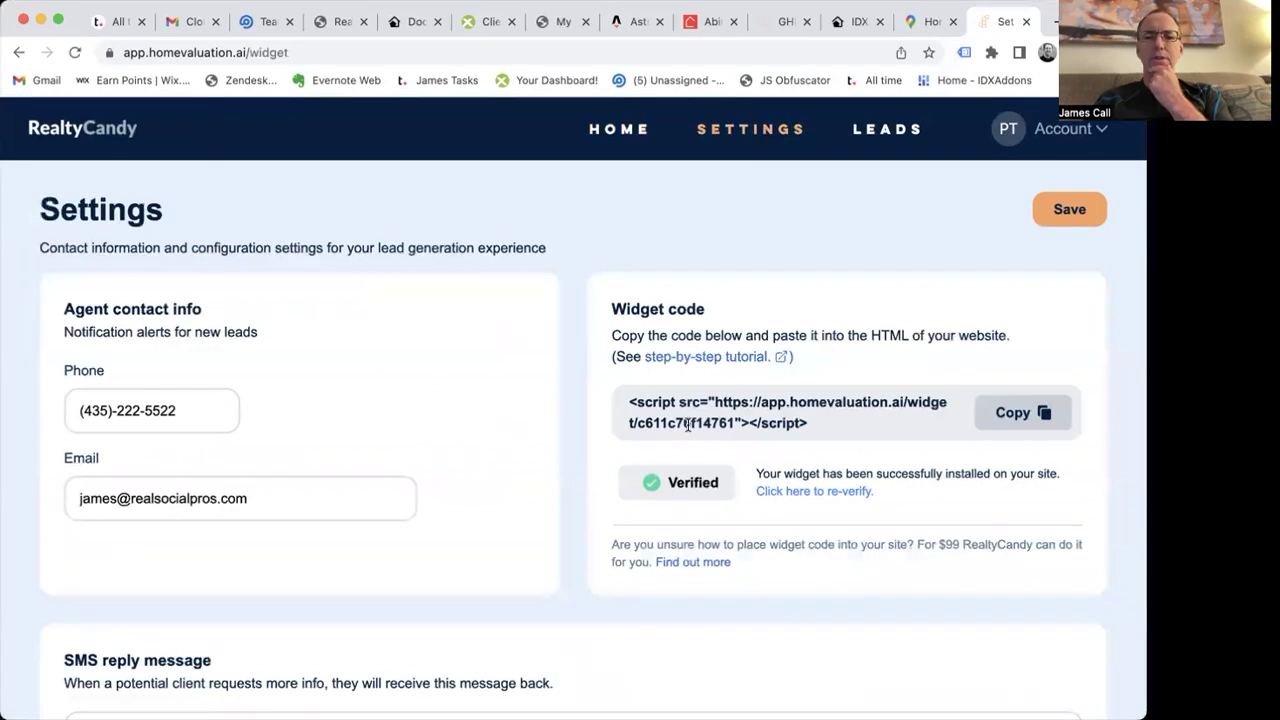
drag(627, 401, 836, 425)
key(super+c)
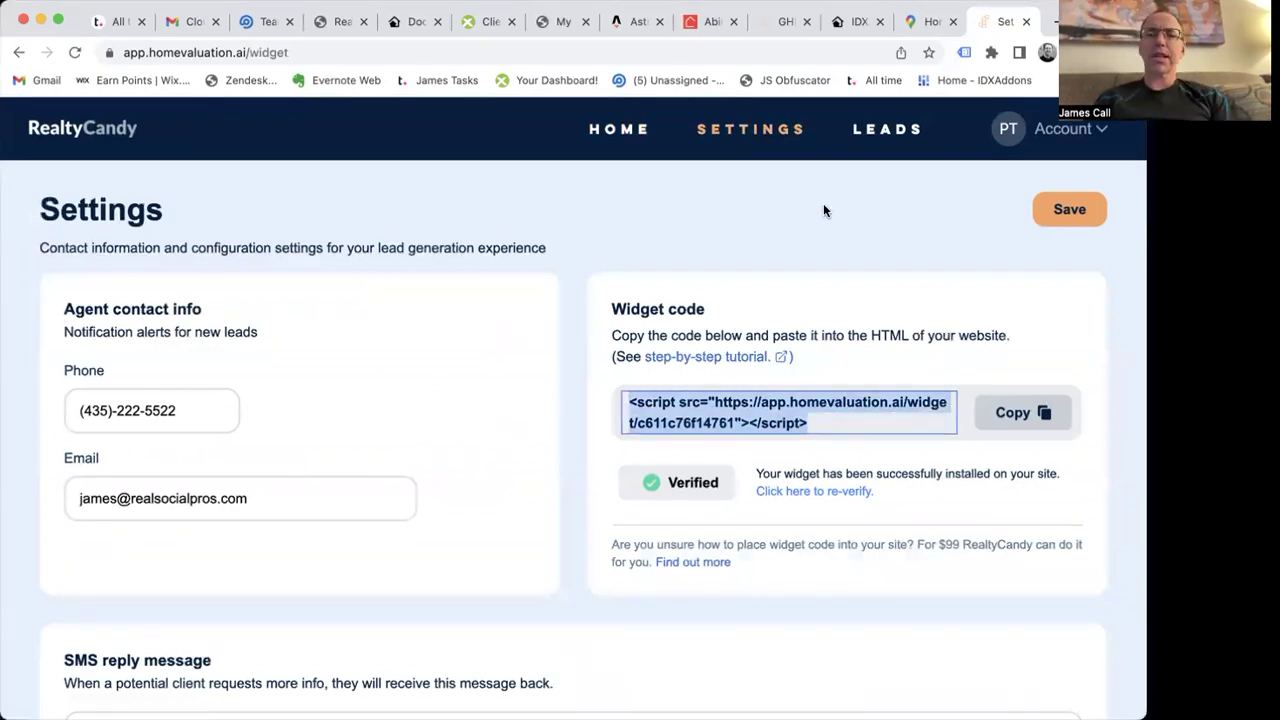
Open jsfiddle.net in a new tab, paste the widget script into the HTML pane, and run it.
key(super+t)
text(js)
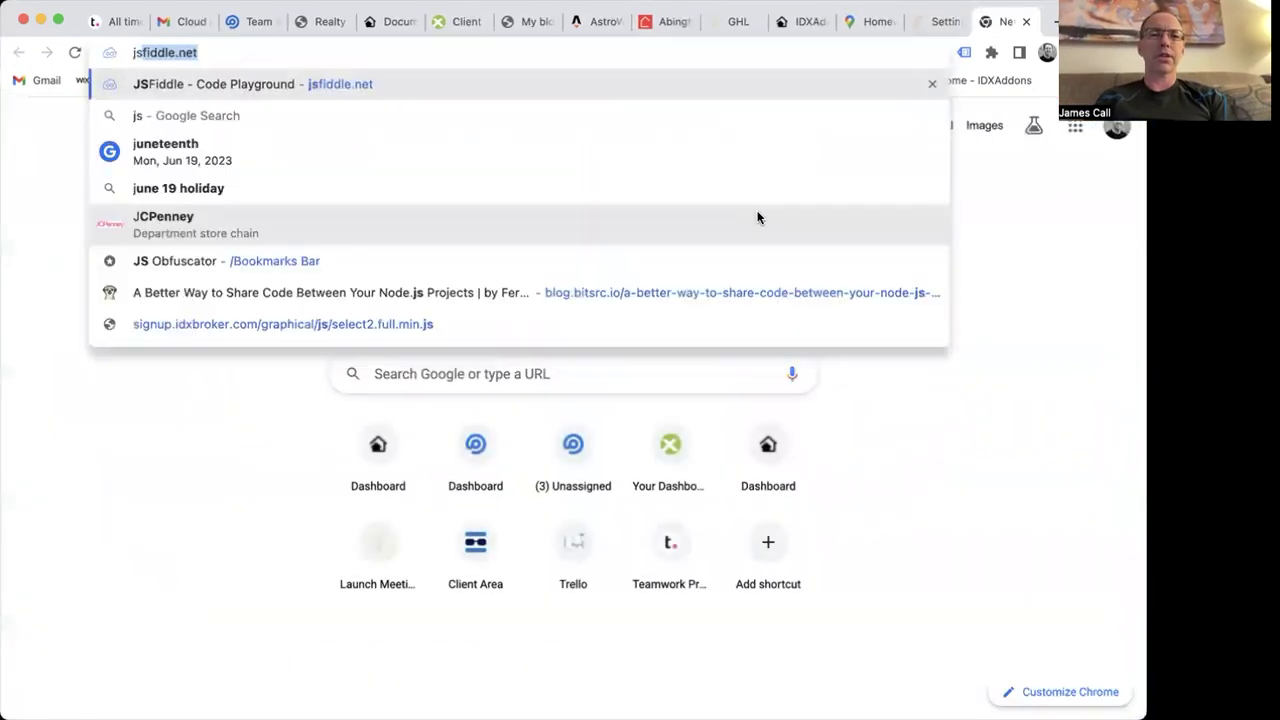
key(Return)
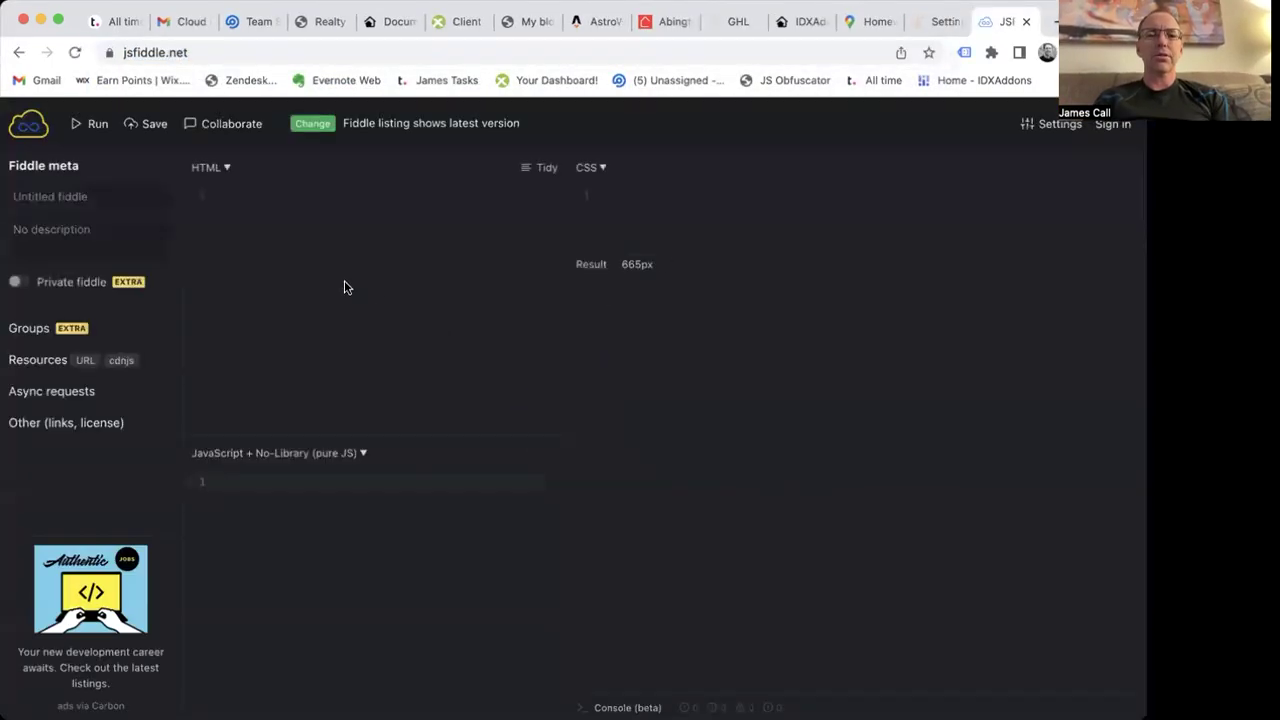
key(super+v)
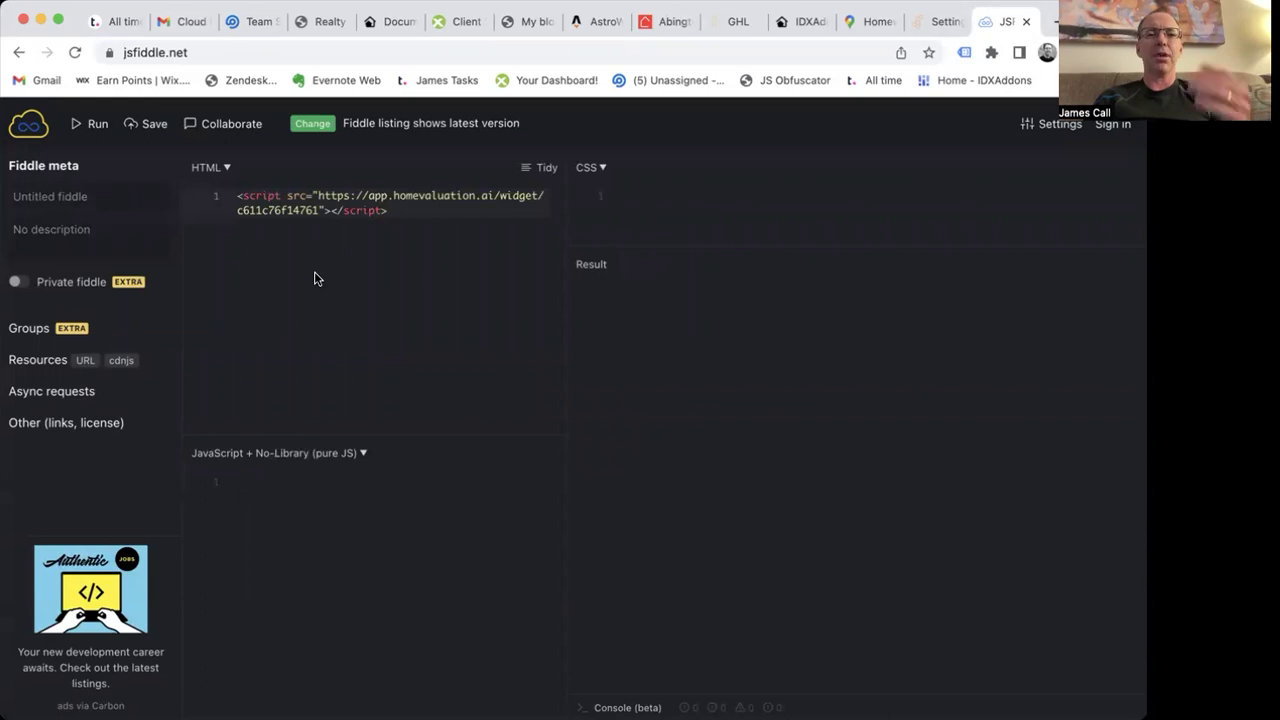
click(99, 126)
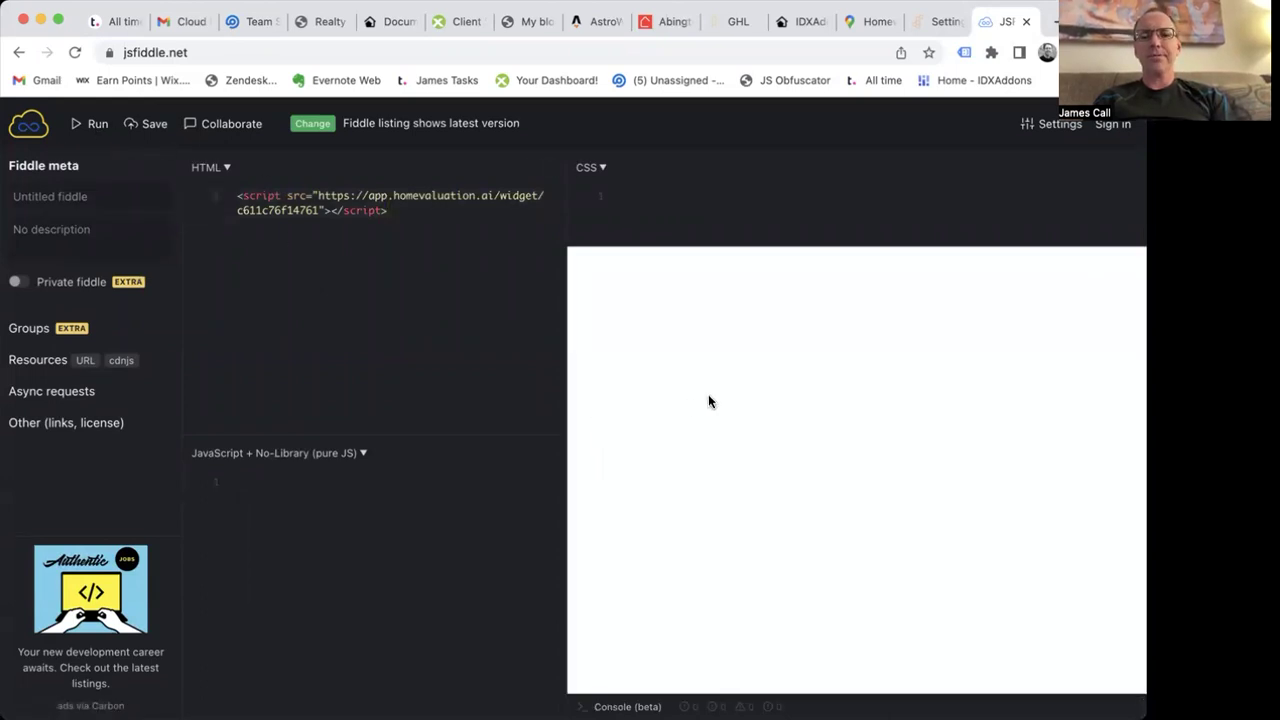
click(720, 336)
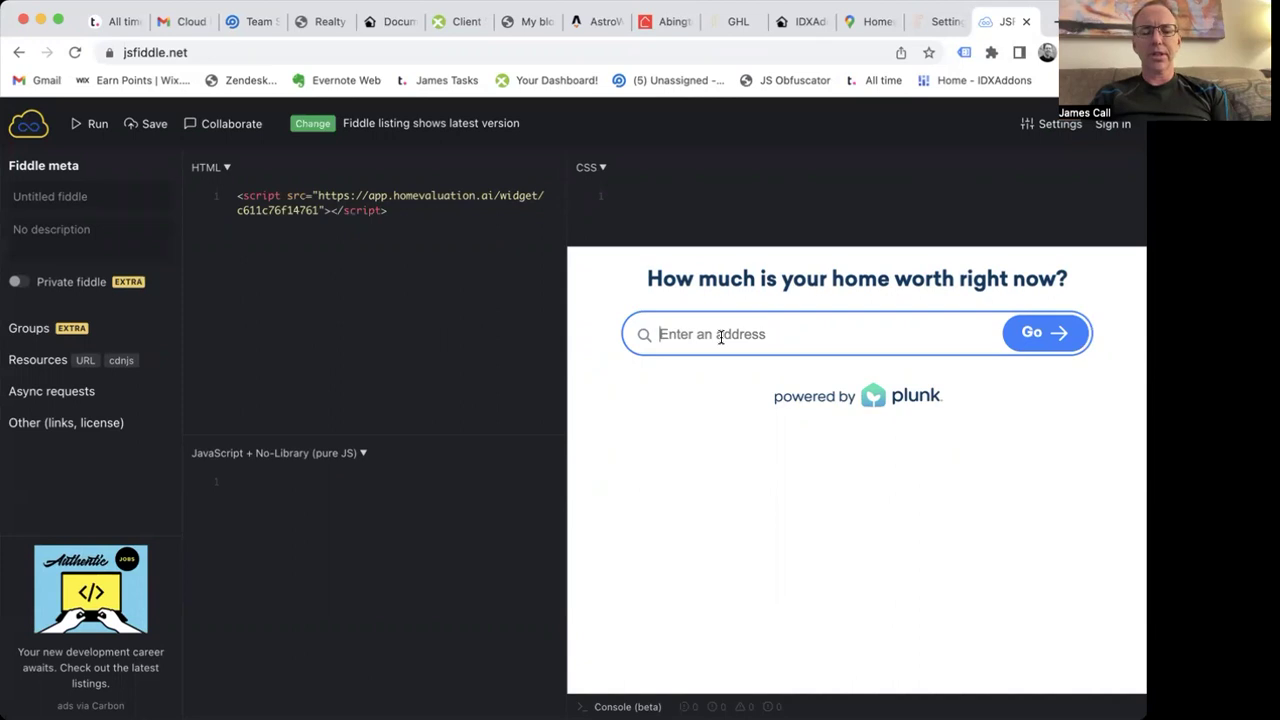
text(1202)
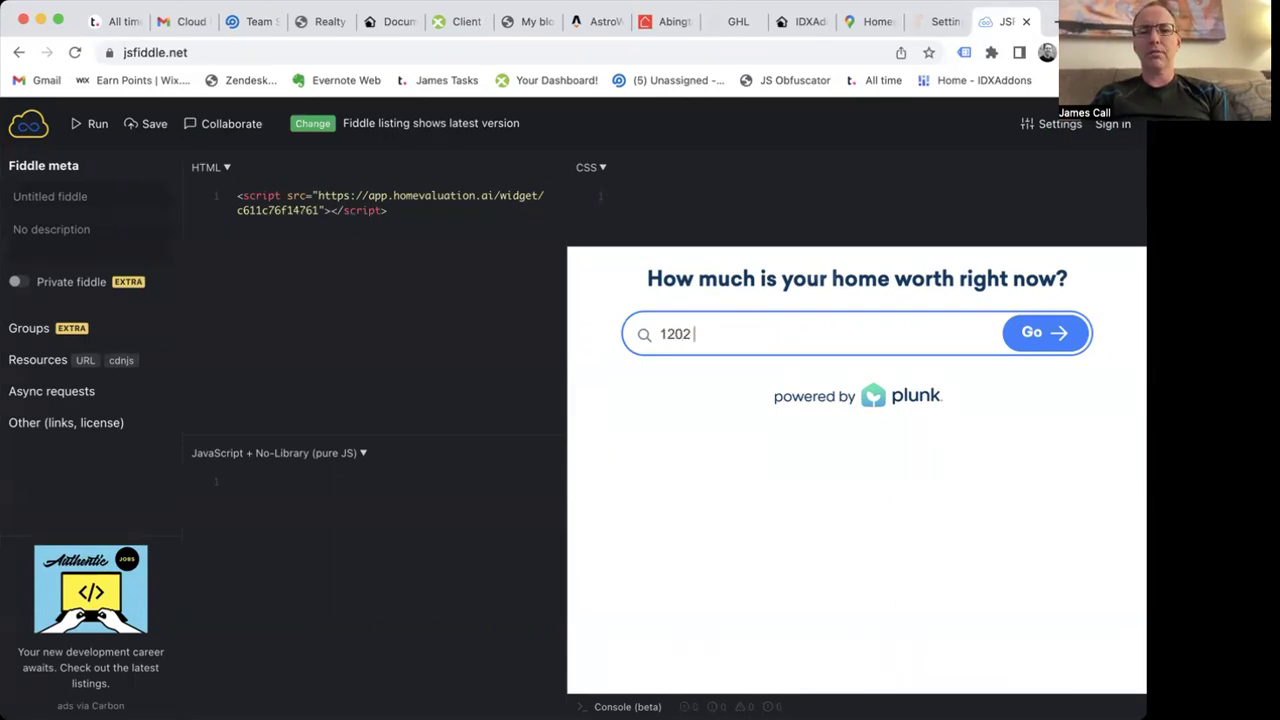
text( Calla)
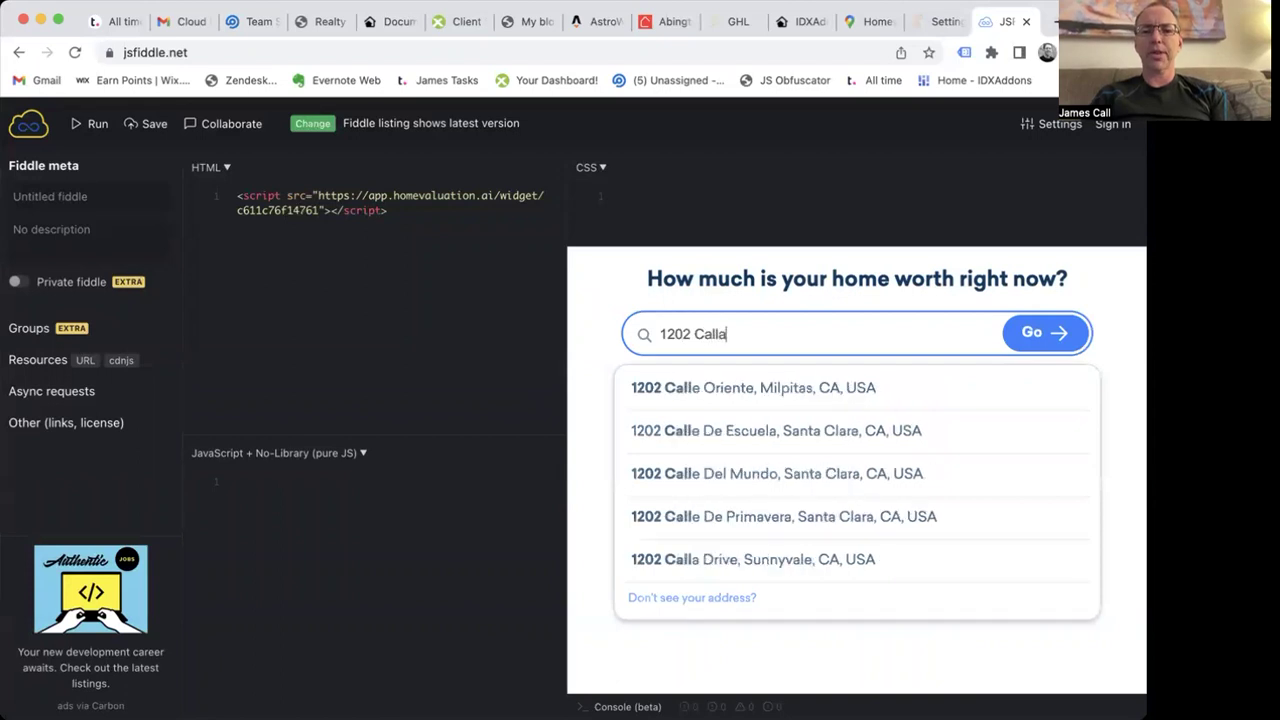
text(han Roger)
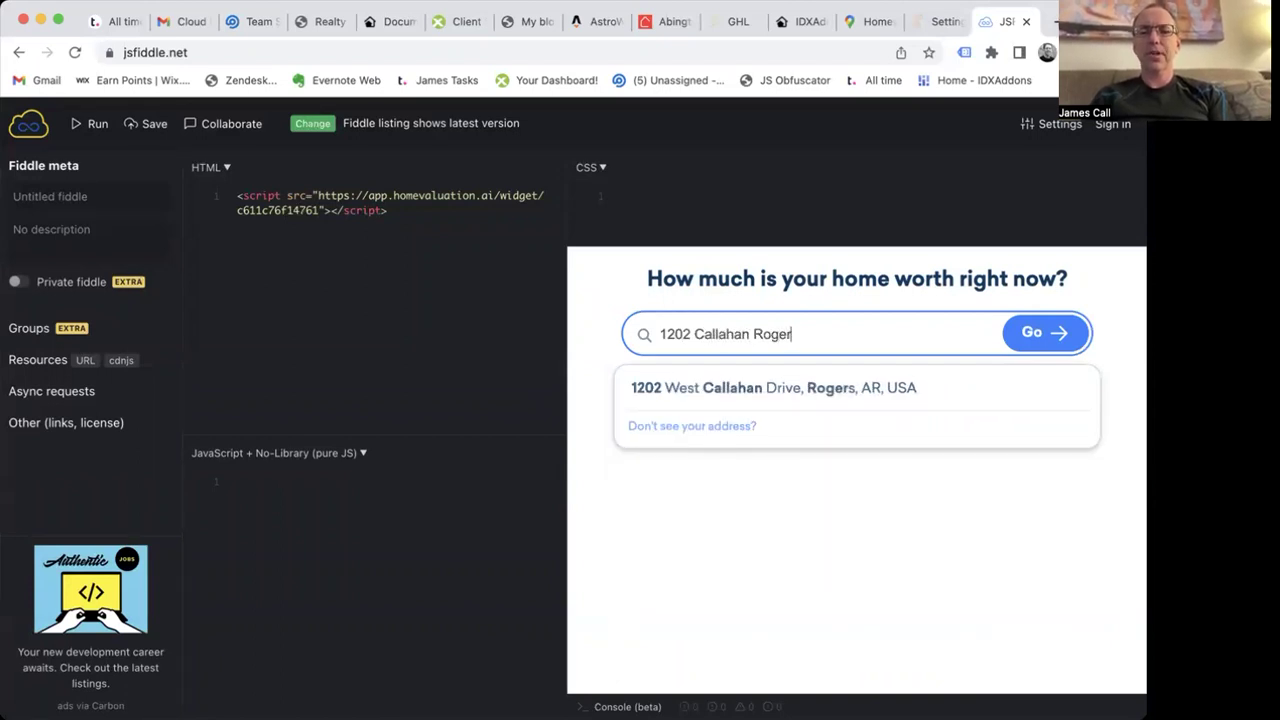
click(766, 388)
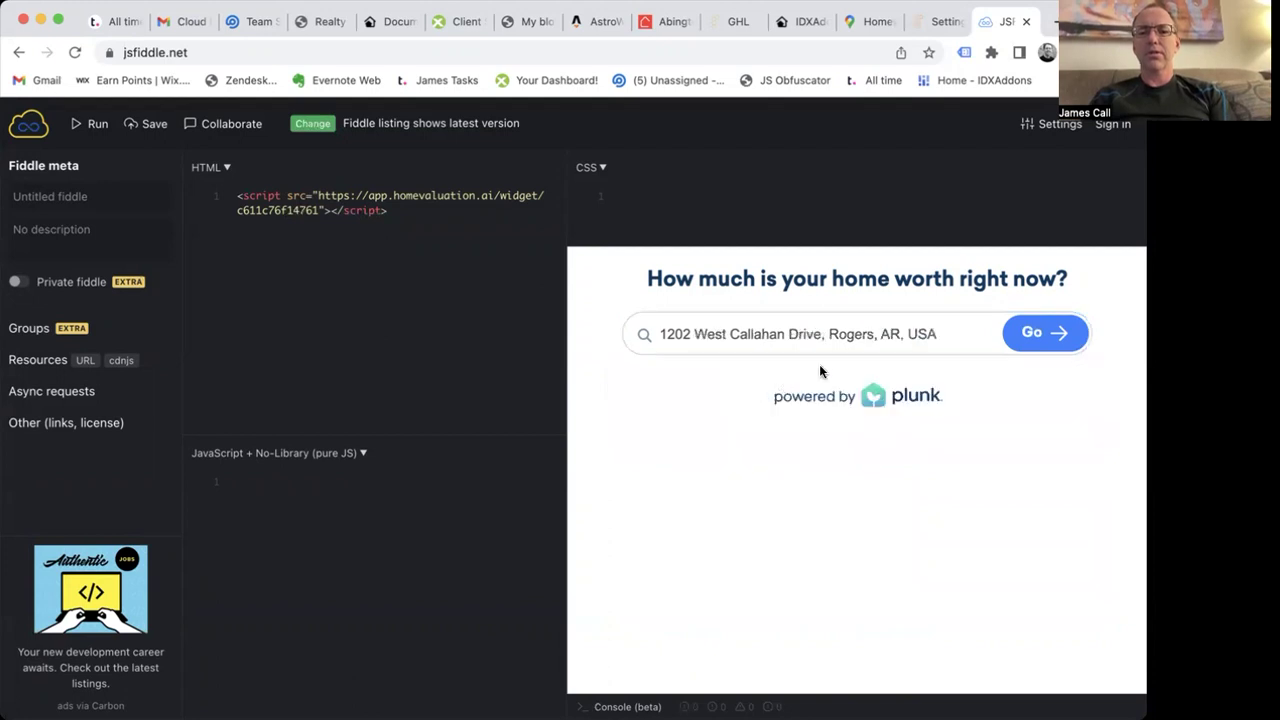
click(1053, 337)
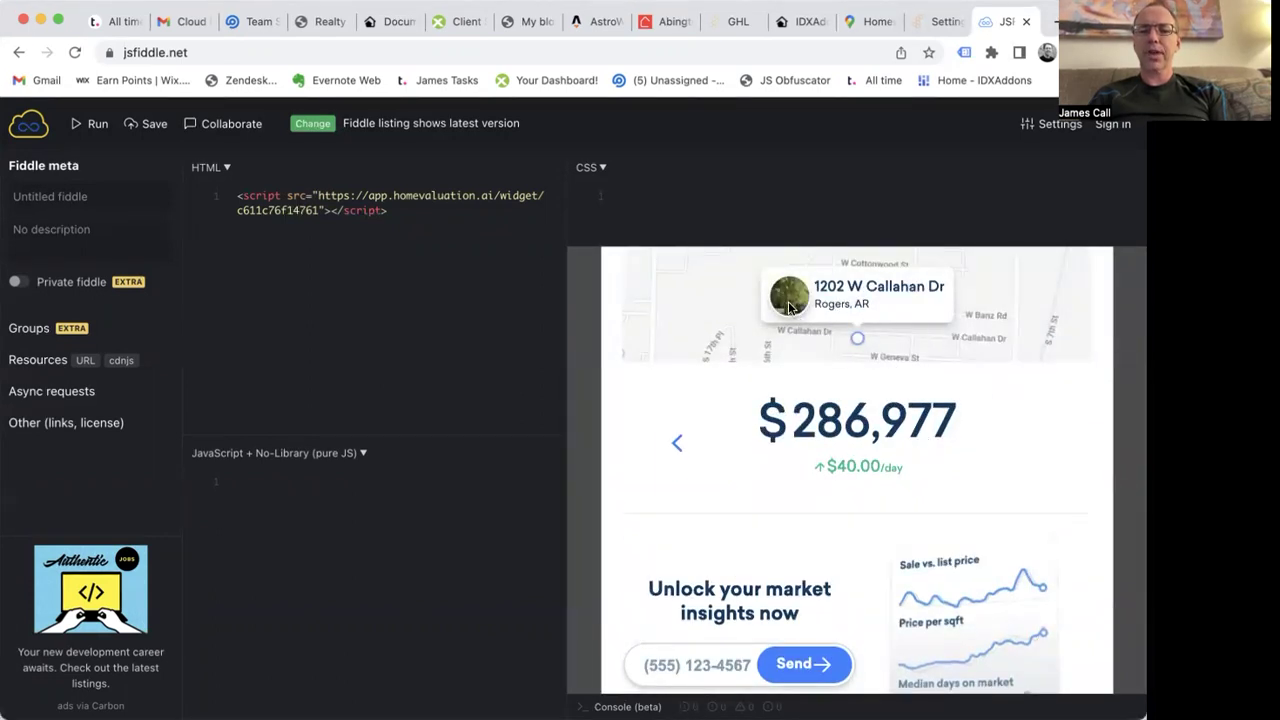
scroll(952, 418, down, 2)
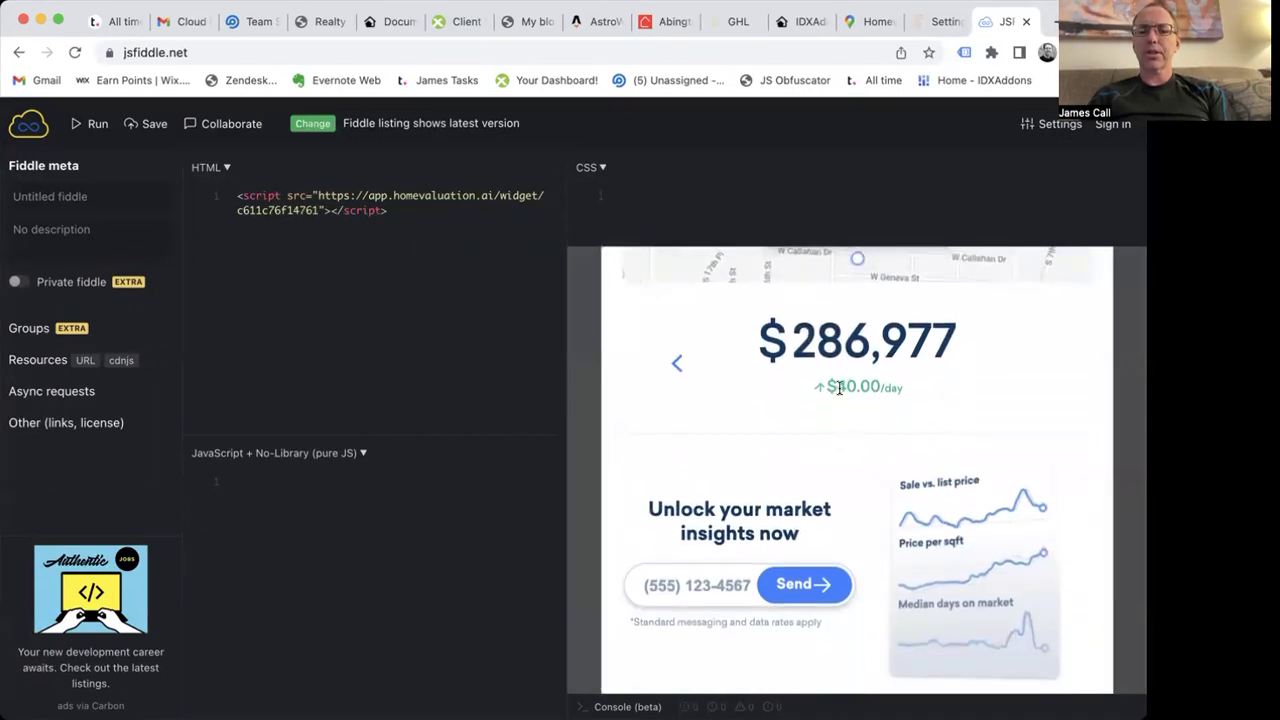
scroll(818, 457, down, 1)
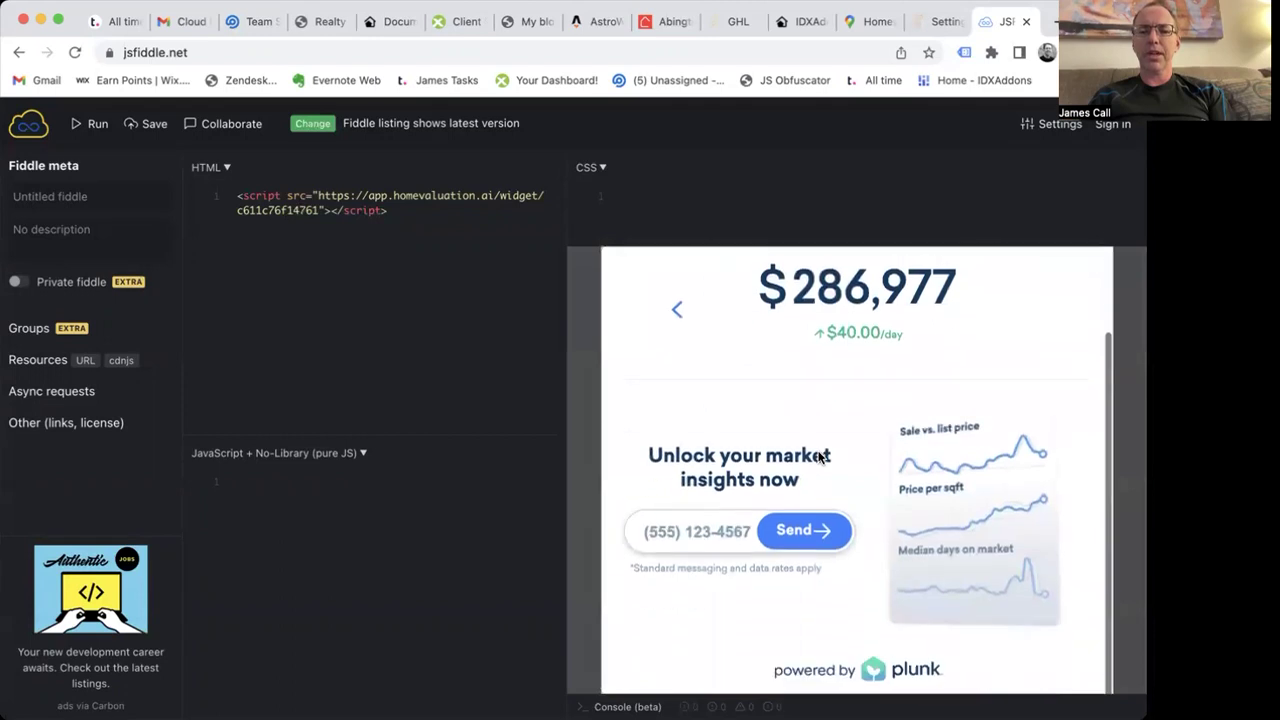
click(670, 531)
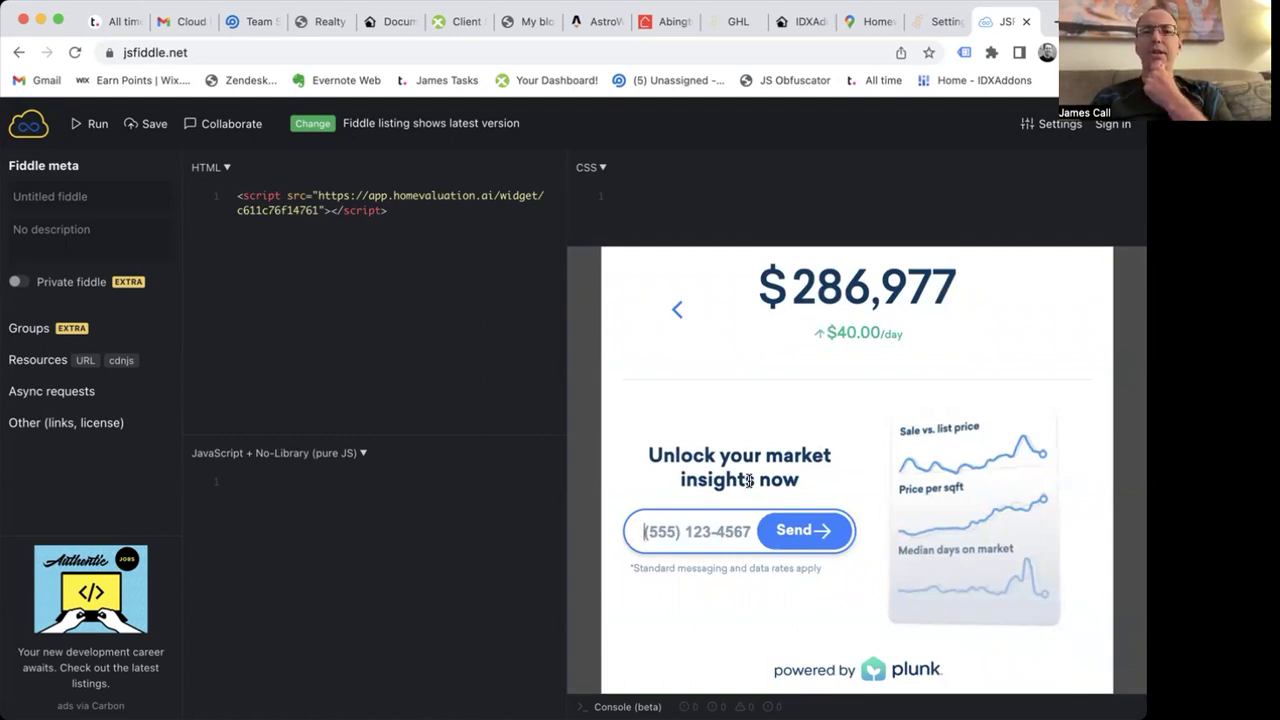
click(938, 28)
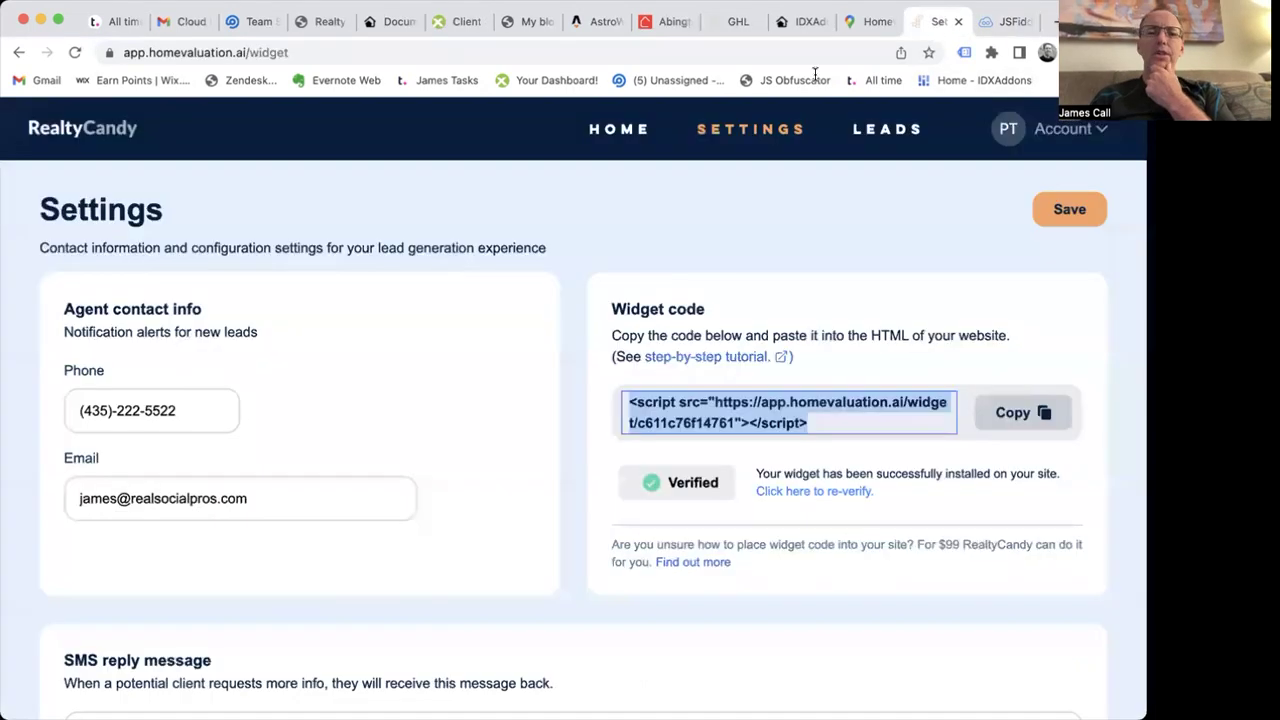
Open the Leads page listing the four captured leads, newest dated Jun 18, 2023.
click(905, 129)
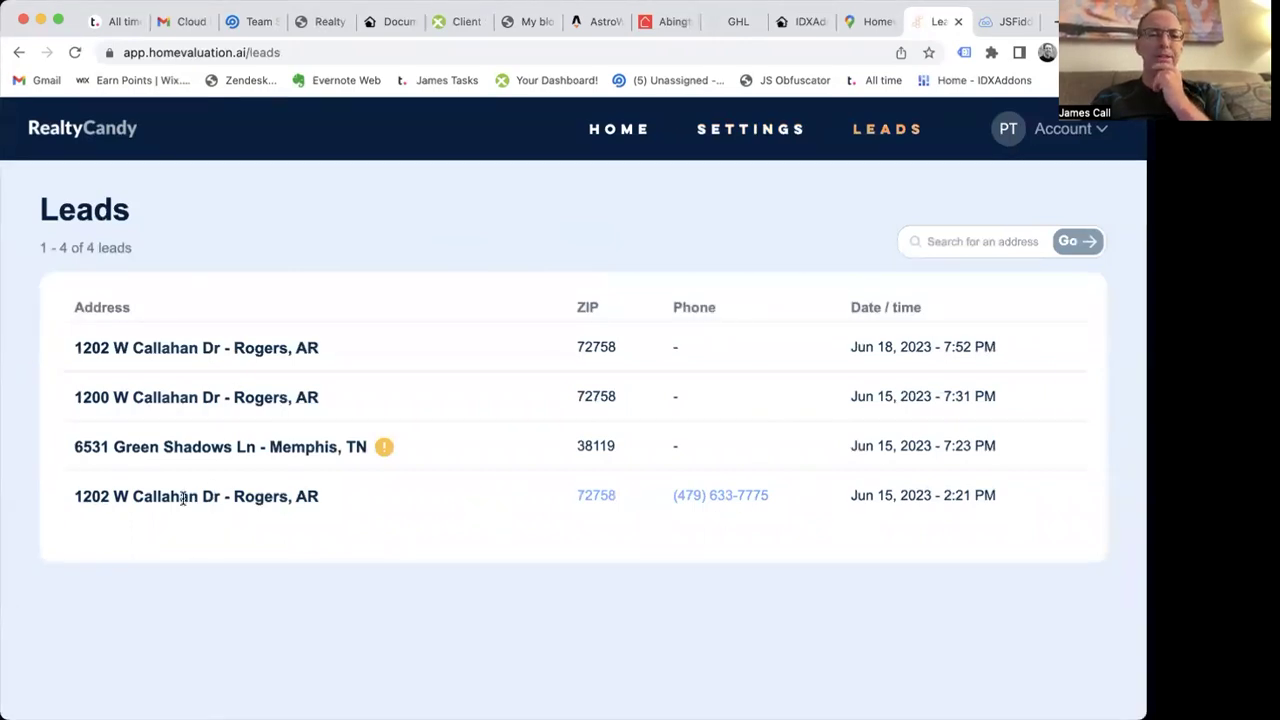
right_click(600, 496)
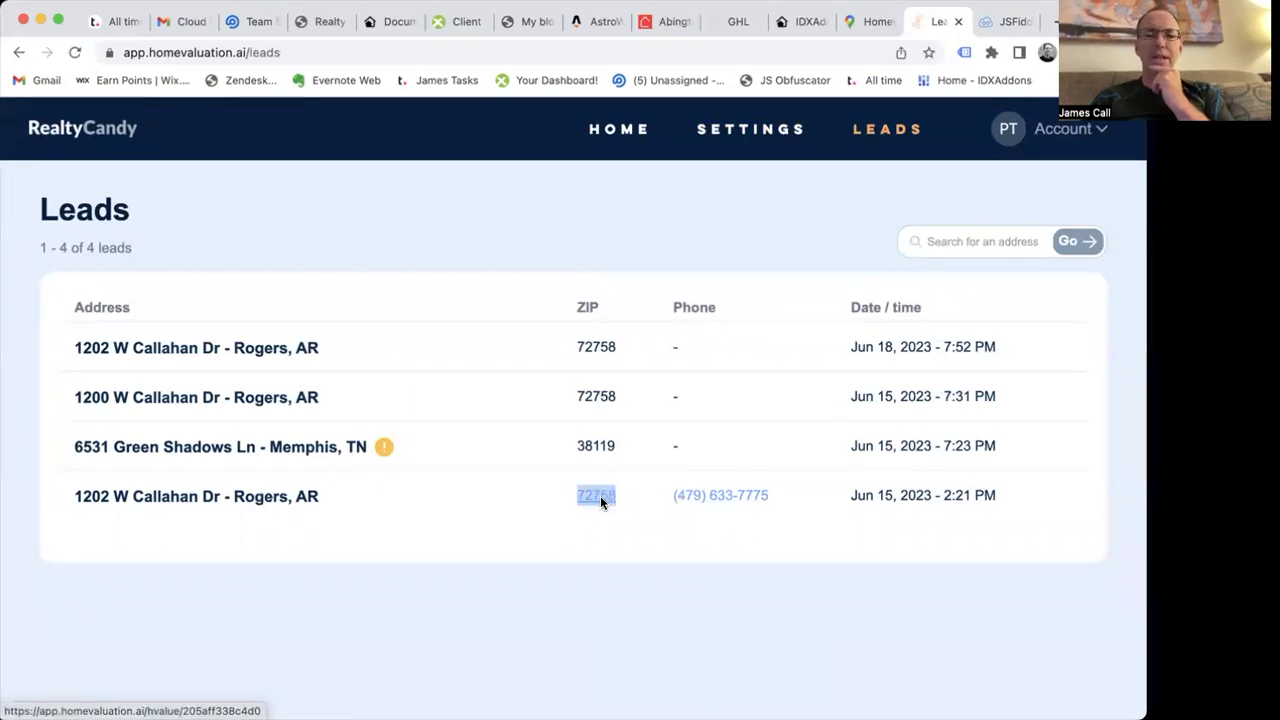
click(666, 435)
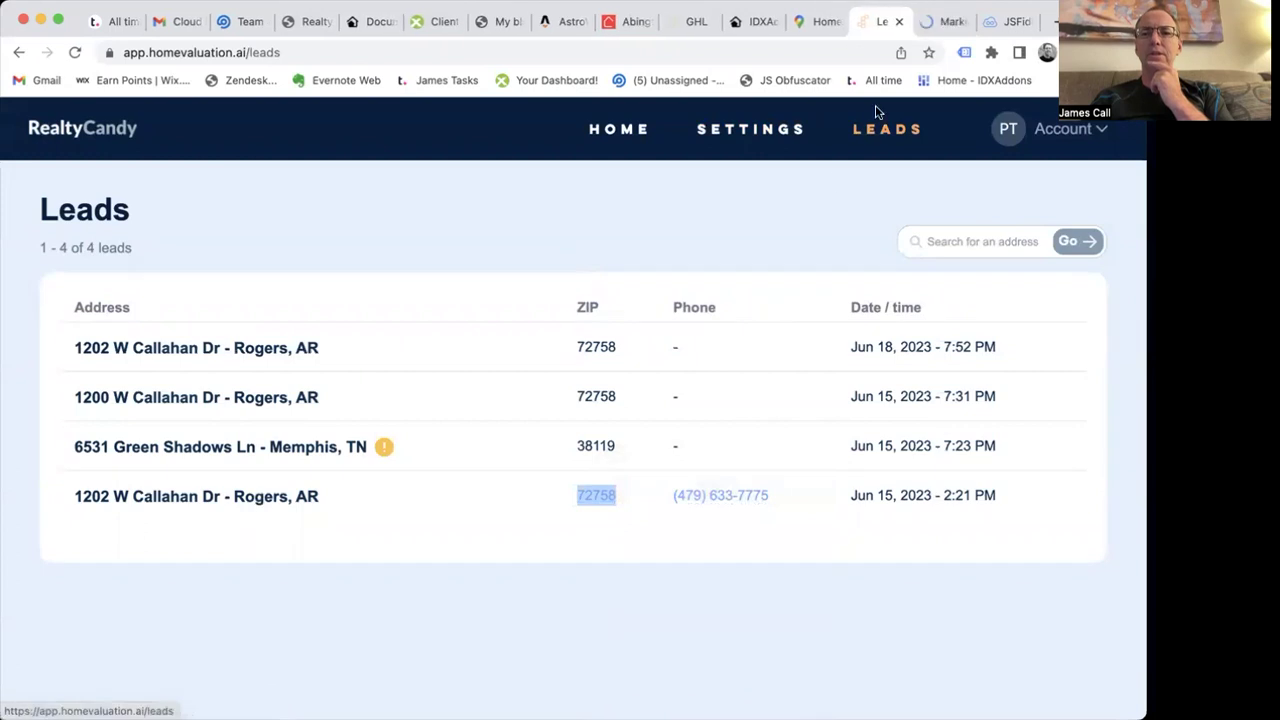
click(940, 21)
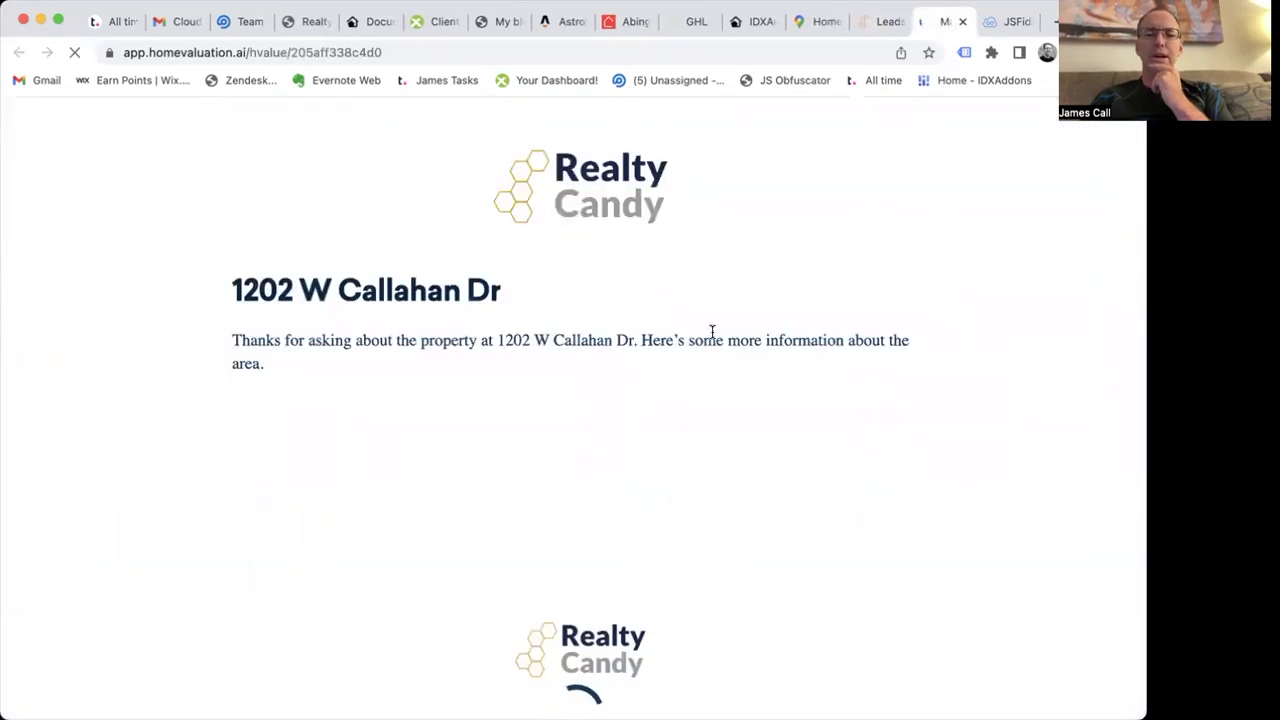
scroll(712, 332, down, 1)
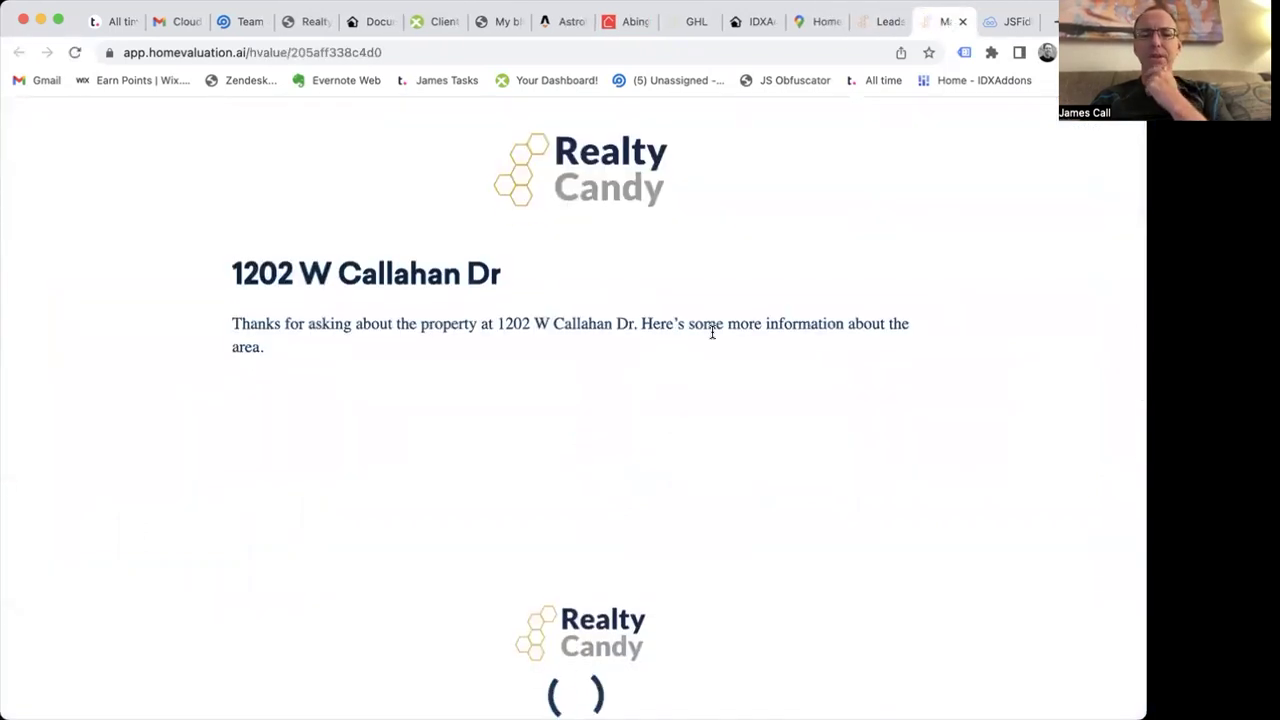
scroll(712, 332, down, 3)
scroll(712, 332, down, 4)
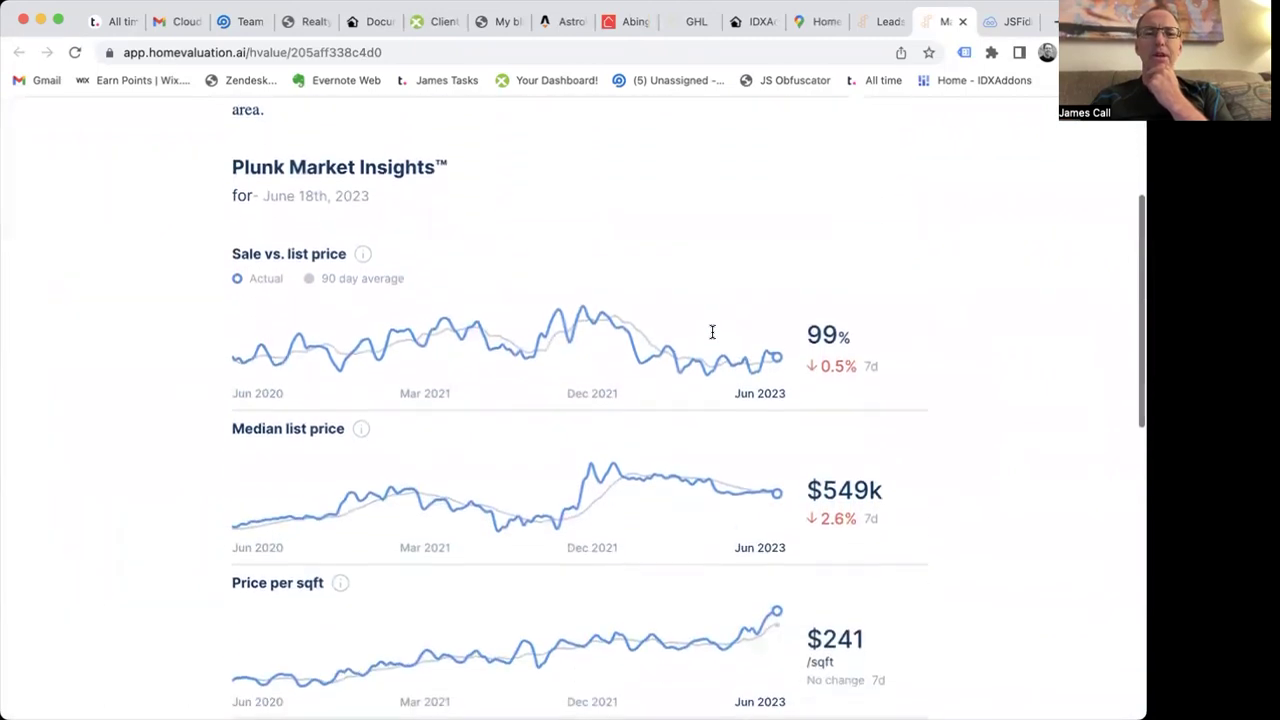
scroll(712, 337, down, 4)
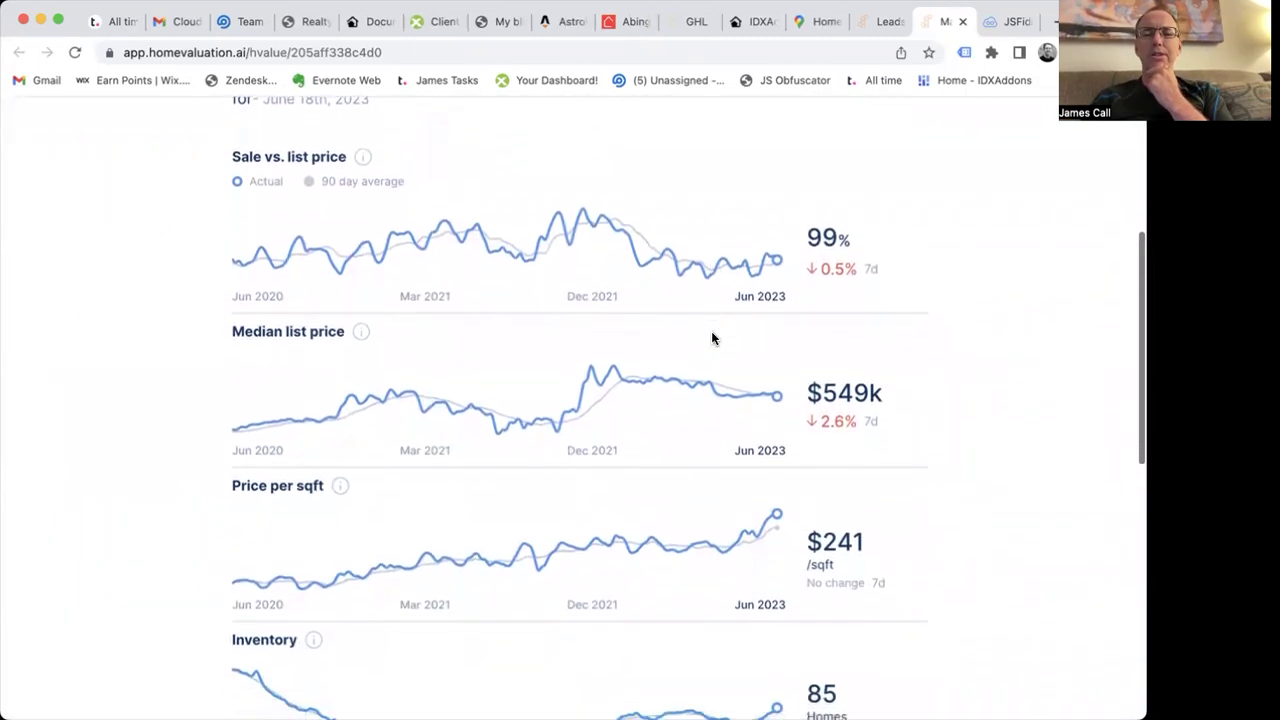
scroll(712, 335, down, 10)
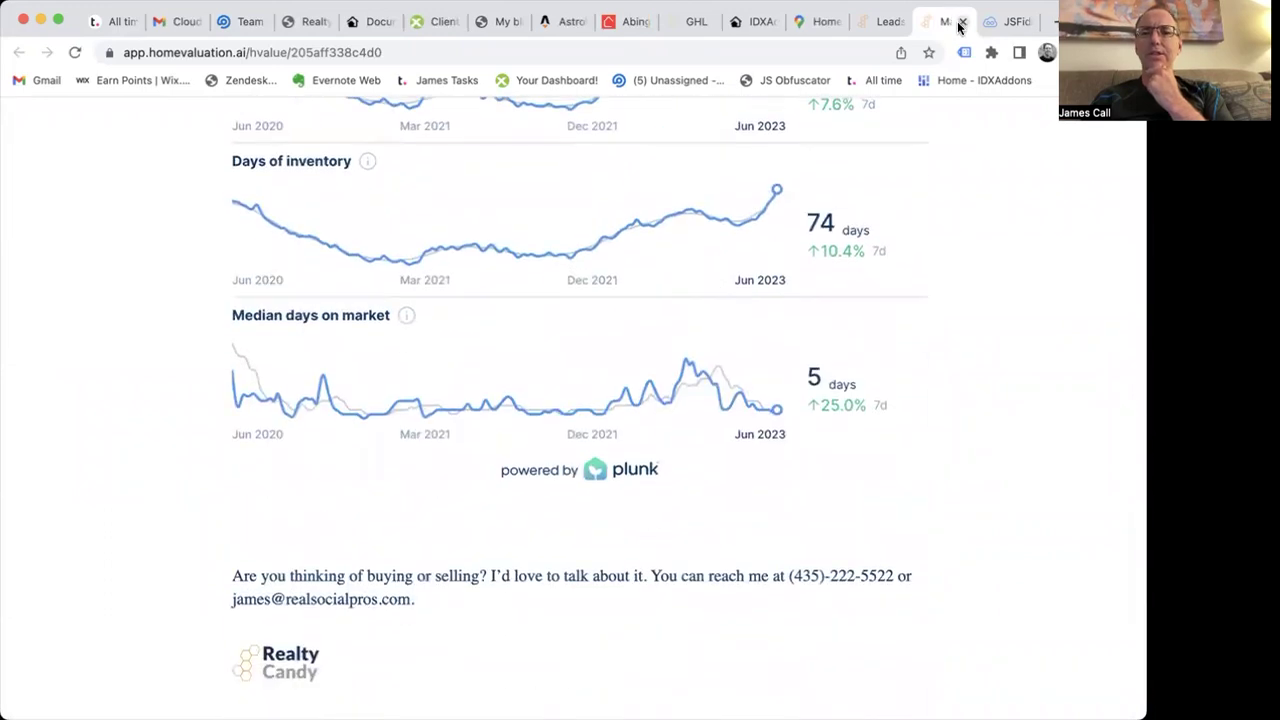
click(884, 21)
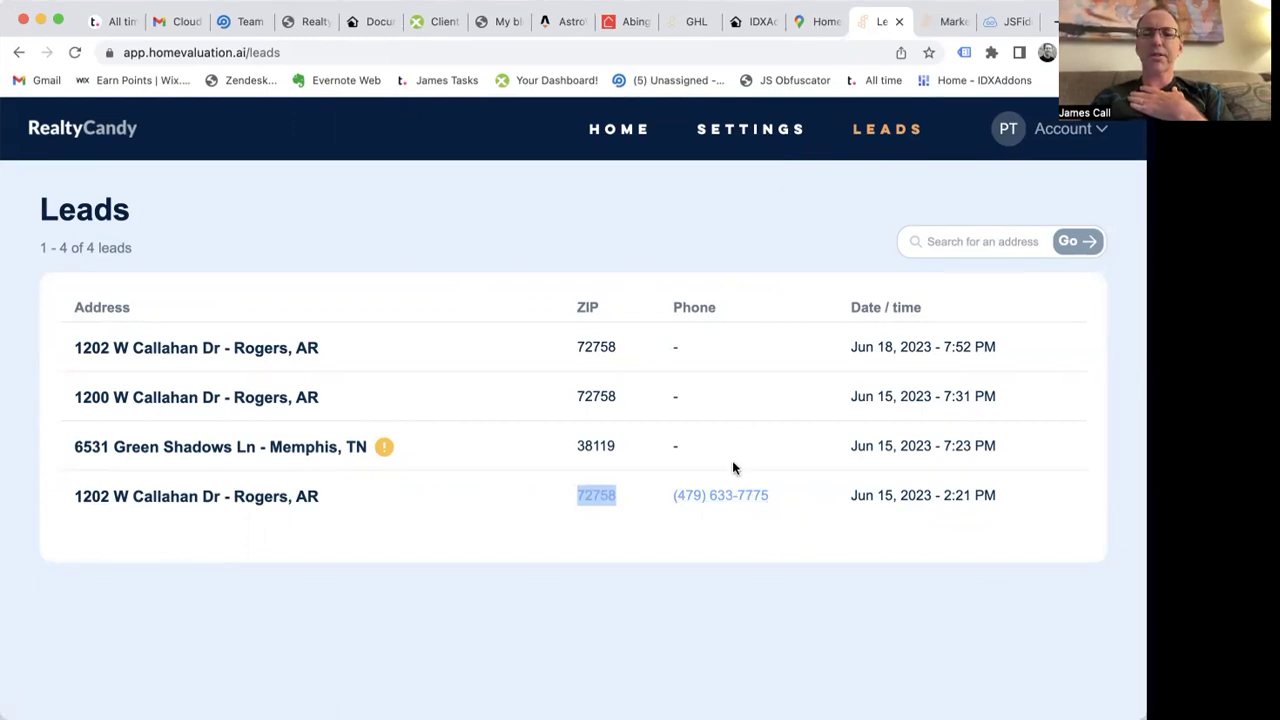
Check the Home dashboard stats: 4 address searches, 1 phone number collected, 4 insights viewed.
click(721, 495)
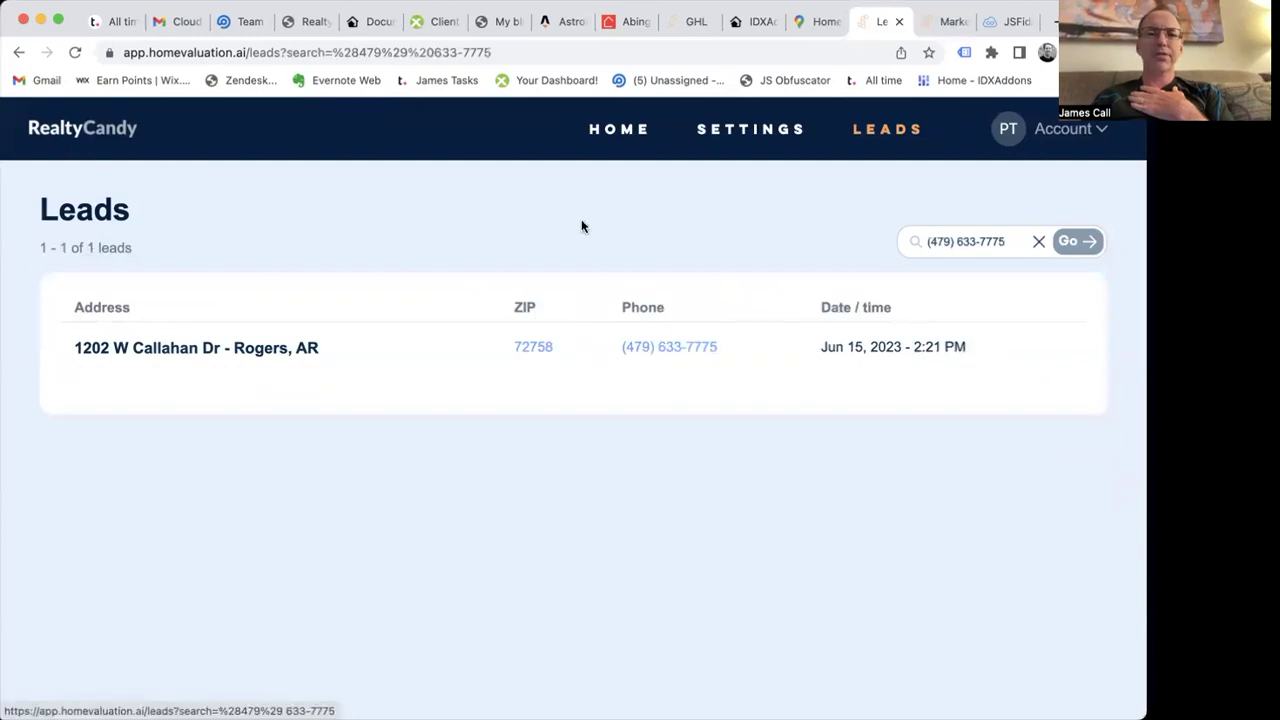
click(617, 132)
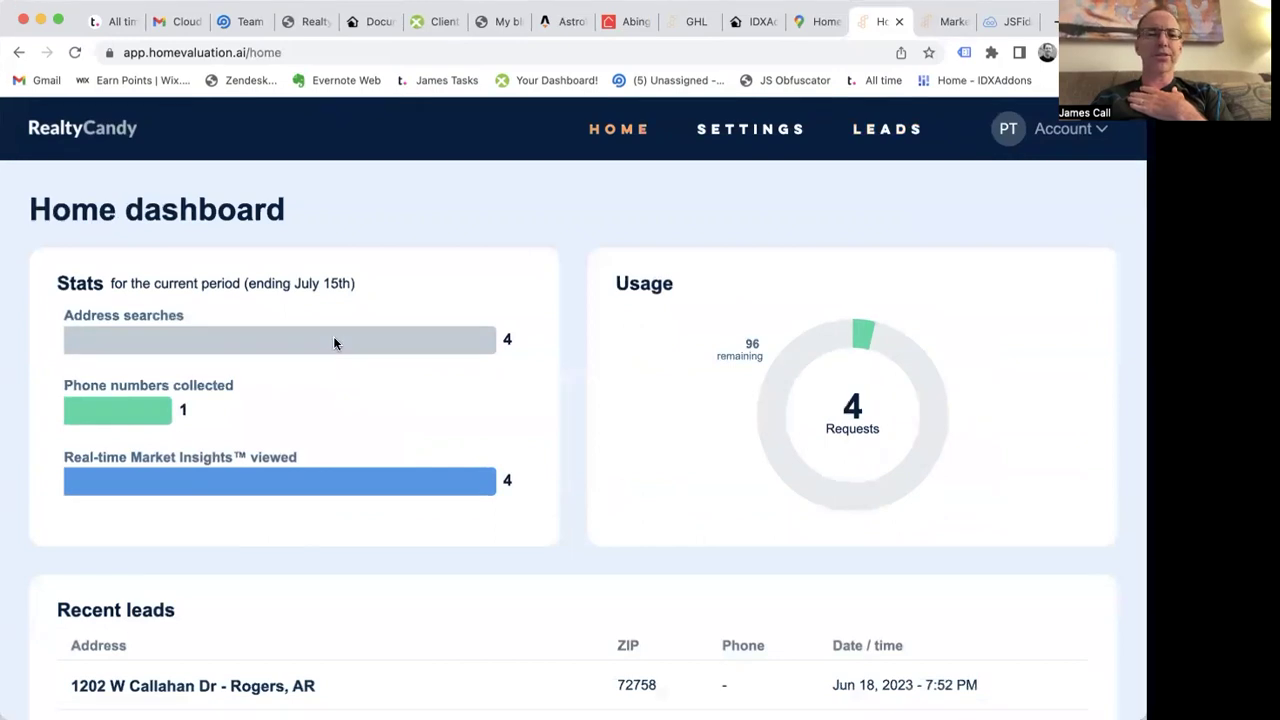
click(149, 417)
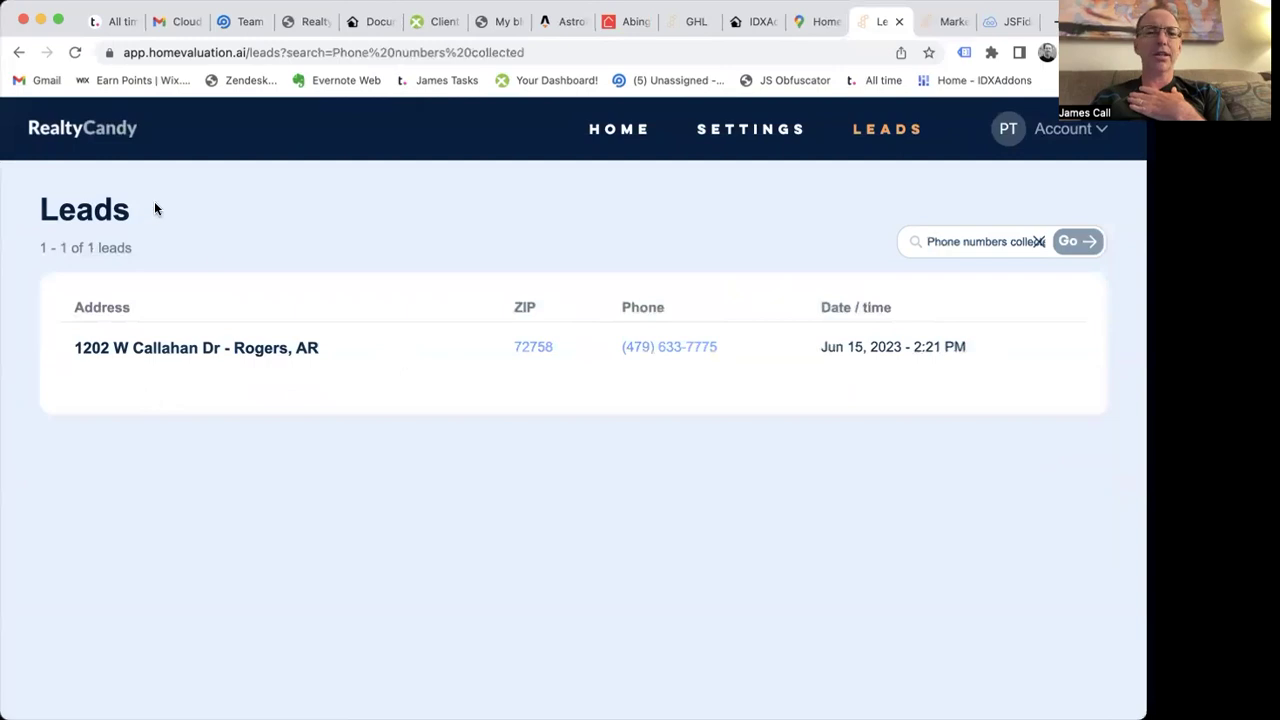
click(19, 52)
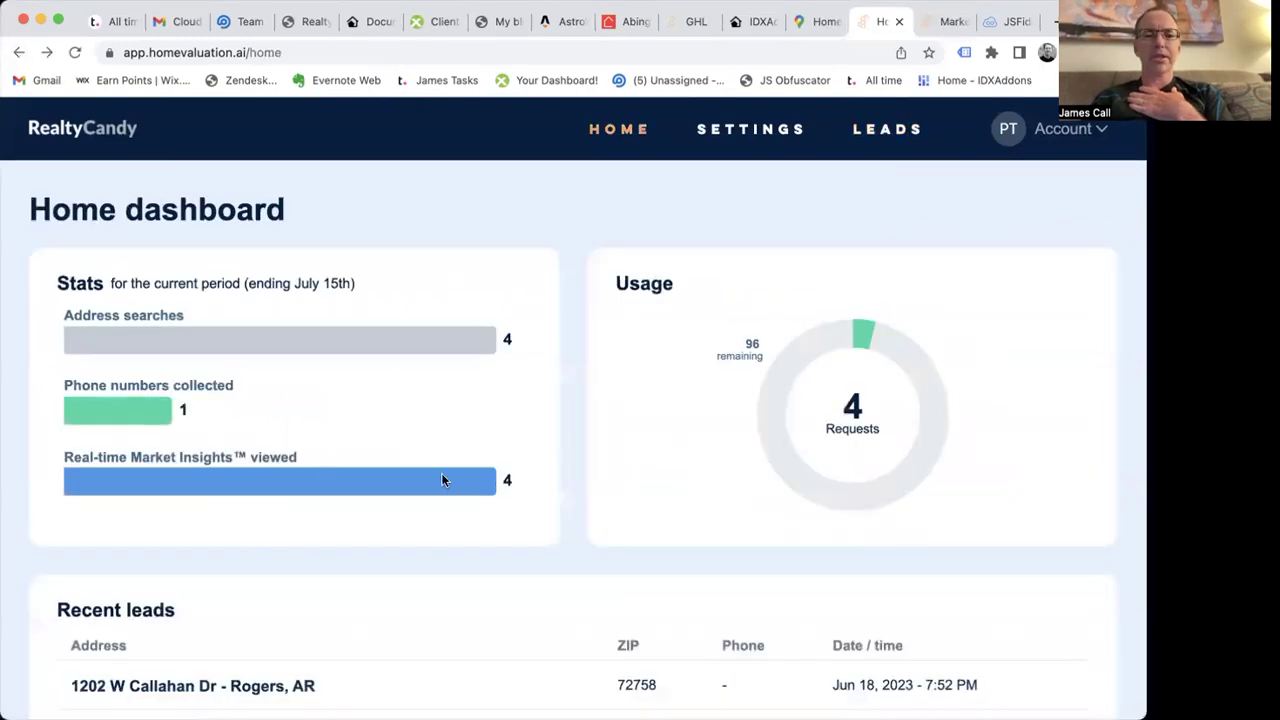
scroll(443, 480, down, 2)
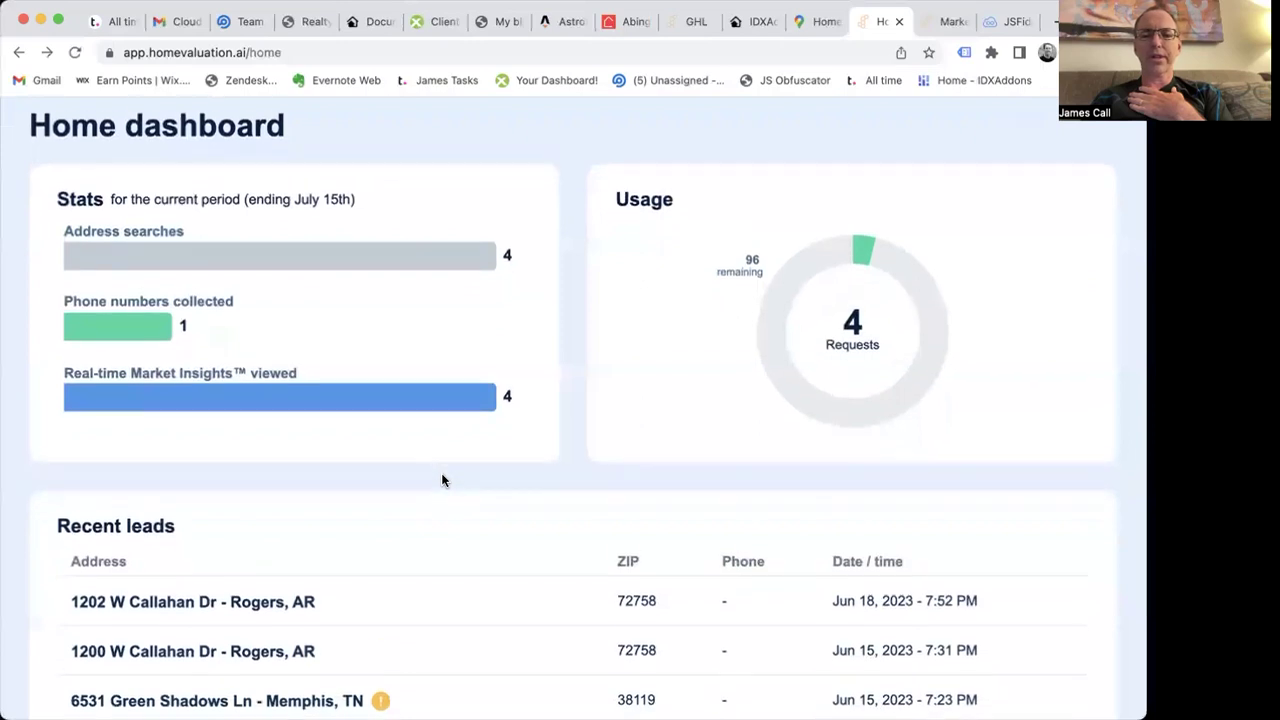
scroll(443, 480, up, 2)
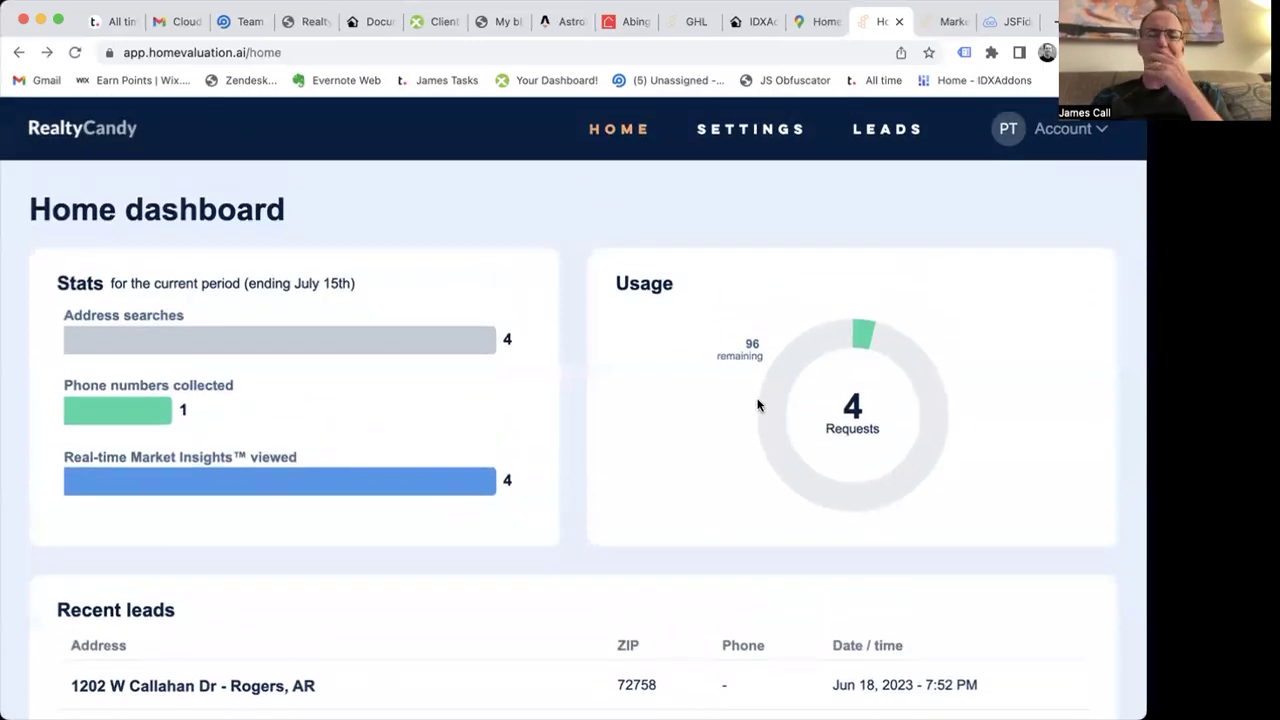